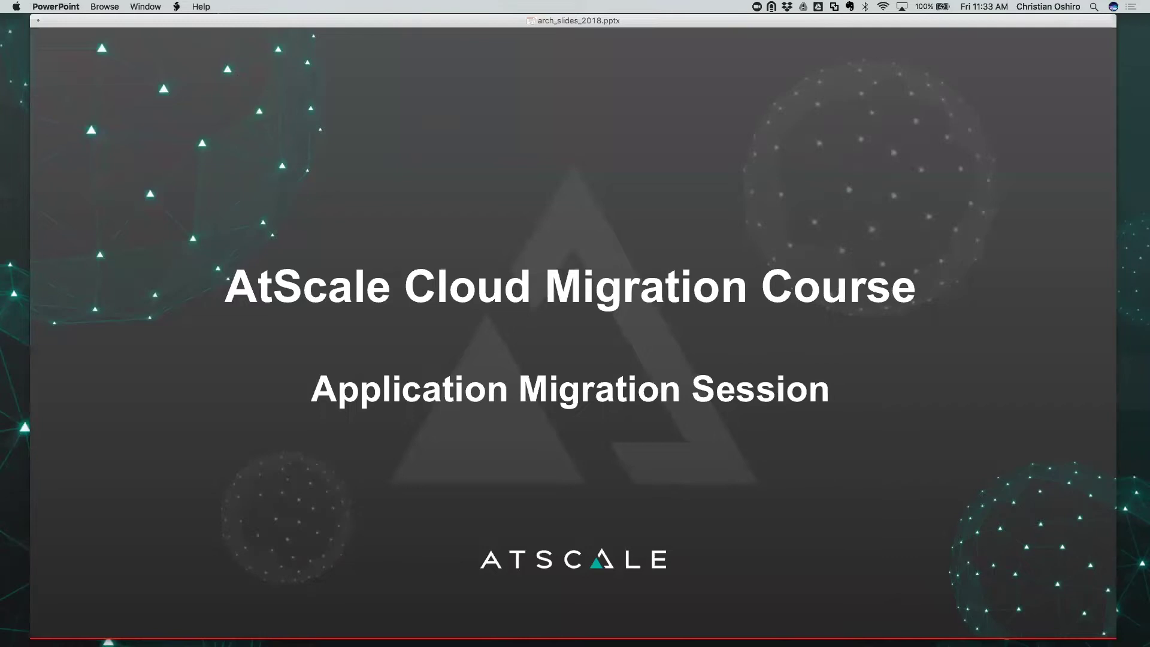
# Step: Advance the slideshow to slide 2, 'AtScale Architecture – On-Premise'
pyautogui.press('Right')
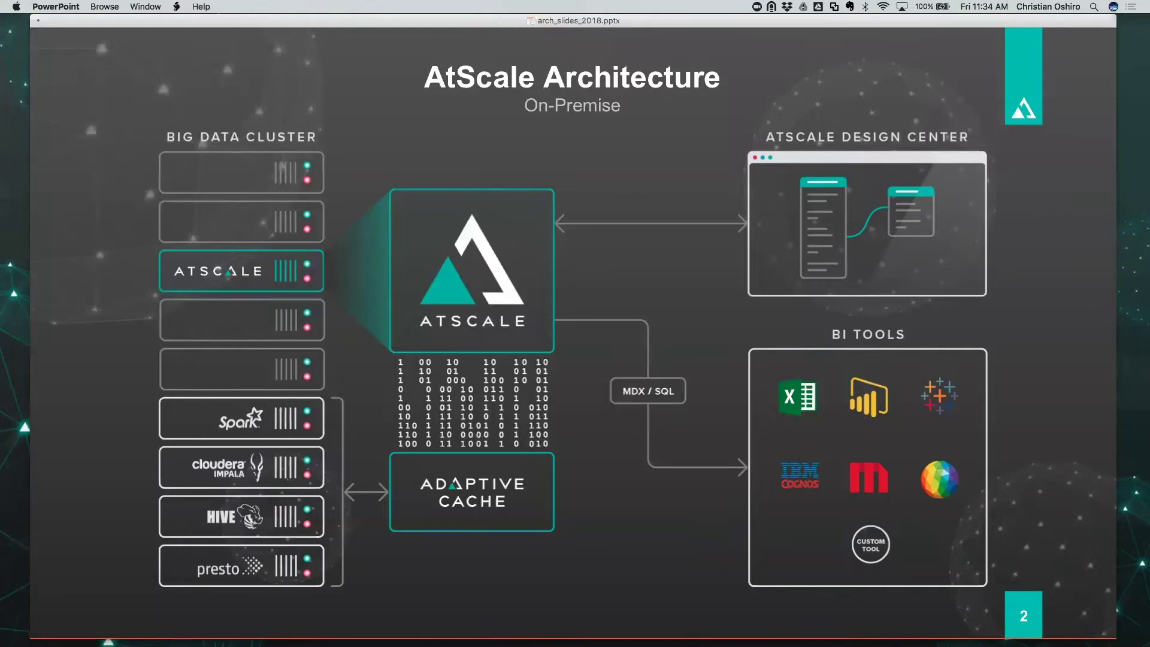
# Step: Advance to slide 3 on cloud architecture, then minimise PowerPoint to reveal the cube designer
pyautogui.press('Right')
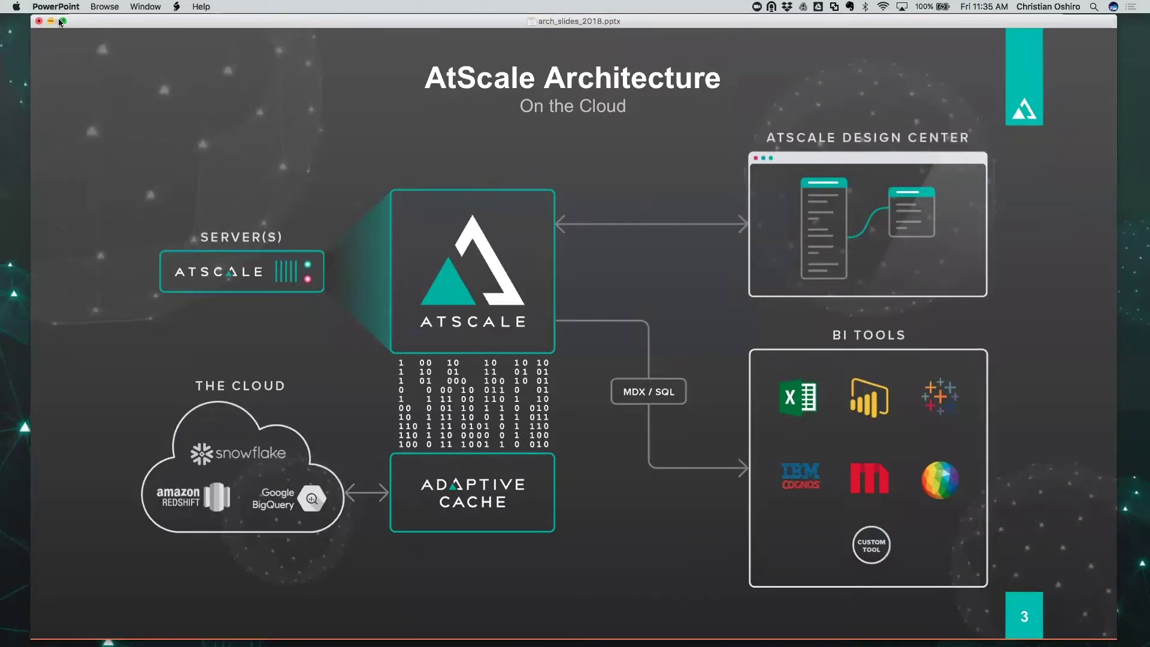
pyautogui.click(51, 22)
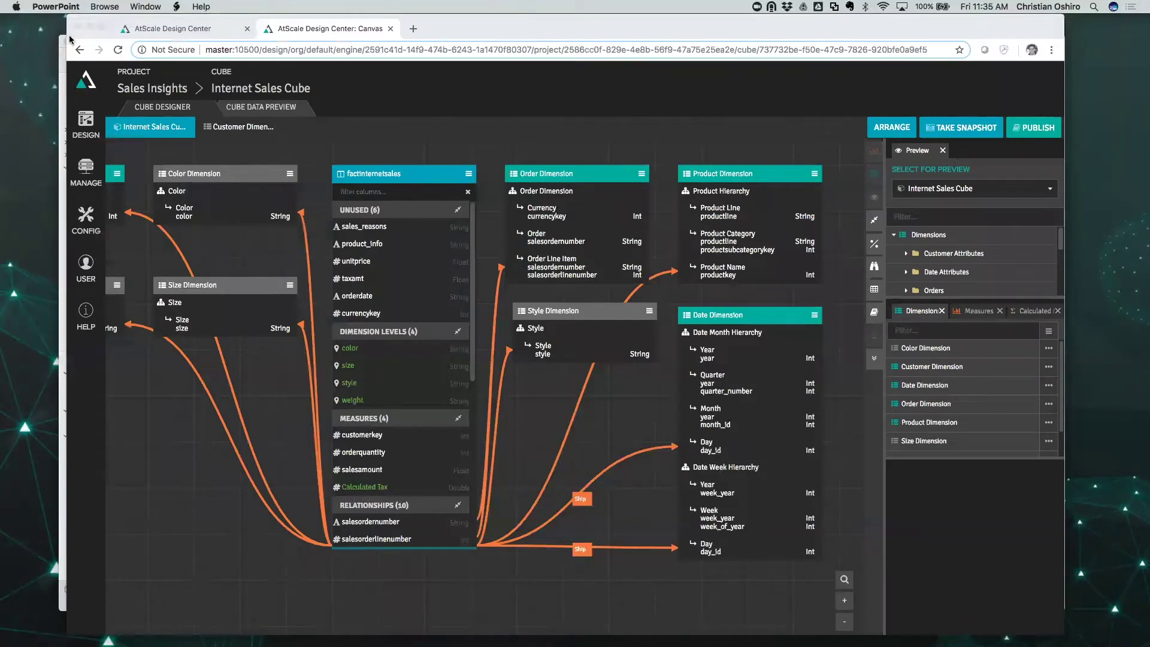
# Step: Widen the Design Center window on both sides and shift the Internet Sales Cube diagram into view
pyautogui.click(69, 16)
pyautogui.moveTo(69, 16); pyautogui.dragTo(37, 15)
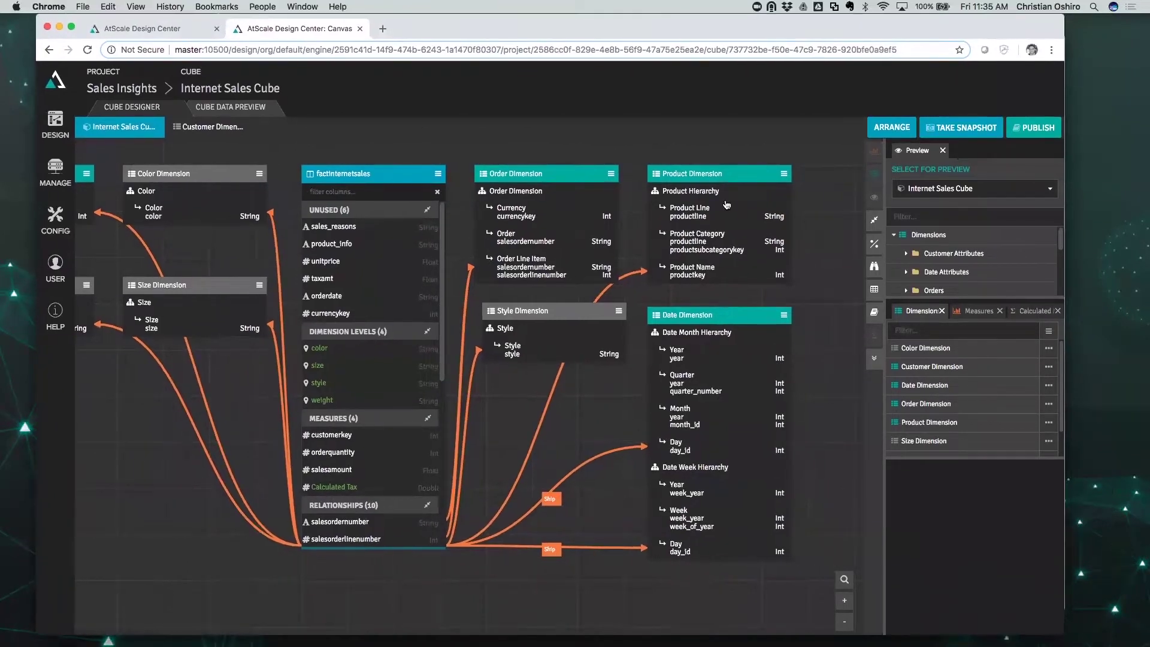
pyautogui.moveTo(1076, 287); pyautogui.dragTo(1109, 286)
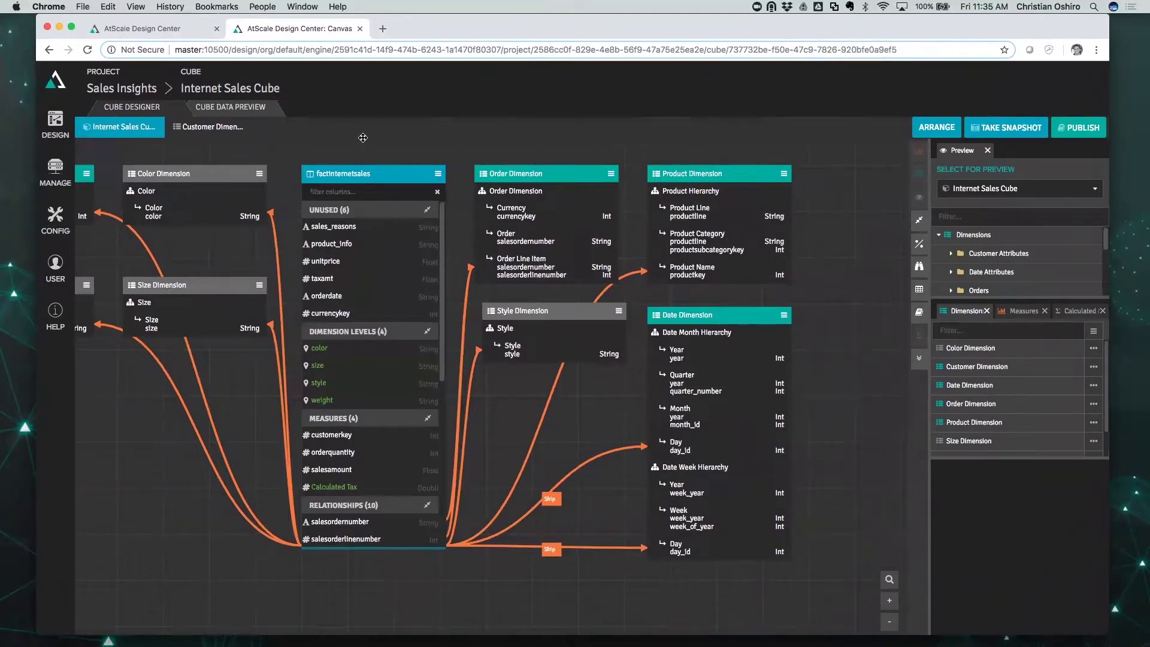
pyautogui.moveTo(354, 435); pyautogui.dragTo(286, 431)
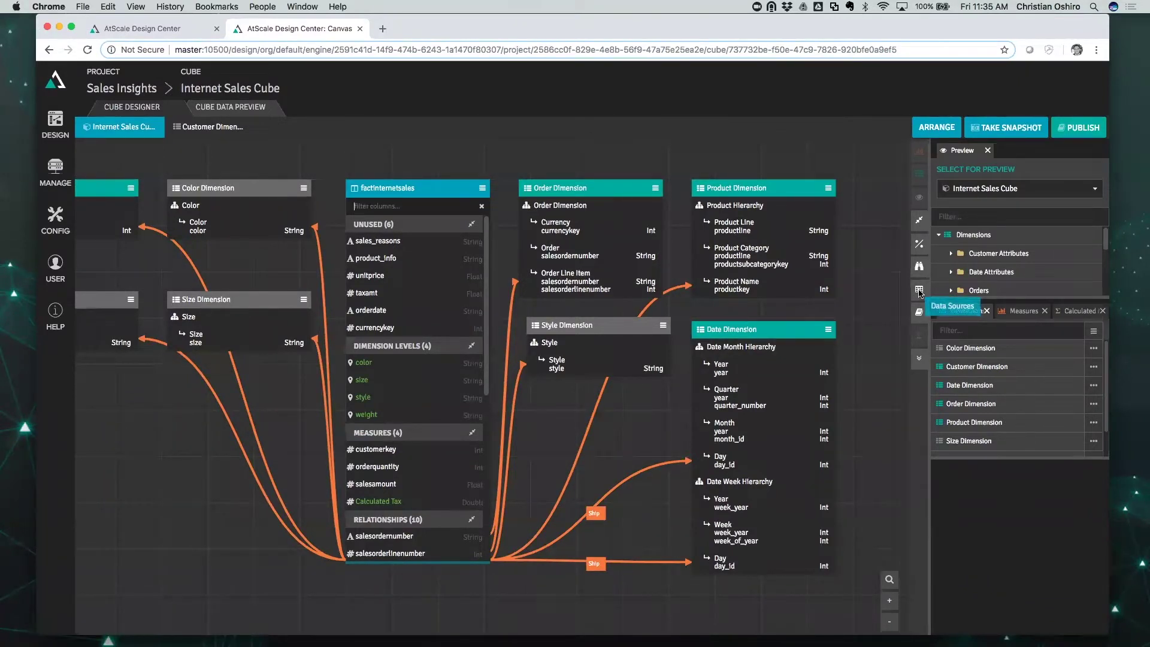
# Step: Open the Data Sources panel, expand and collapse as_adventure, and move the window aside to uncover Tableau
pyautogui.click(920, 292)
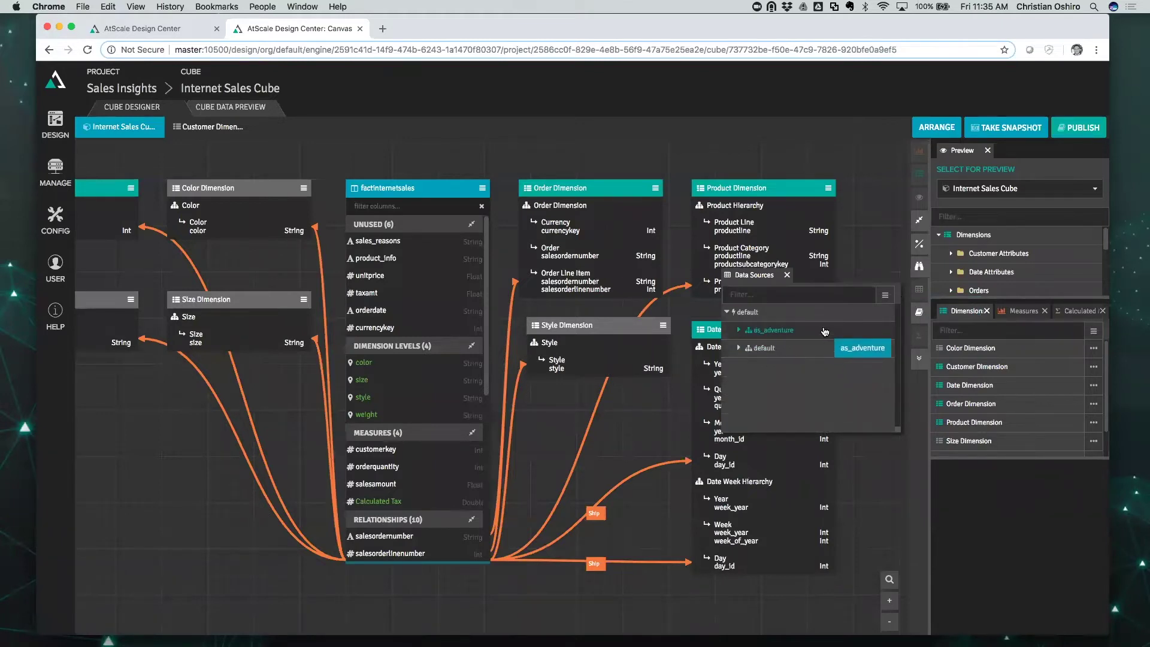
pyautogui.click(740, 330)
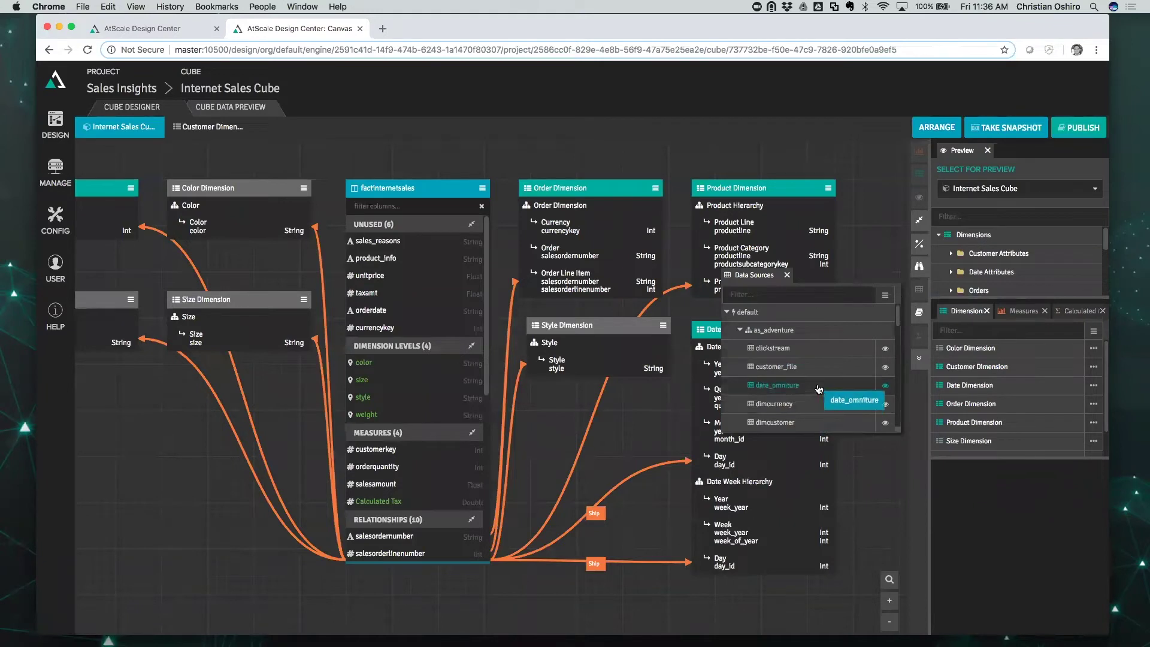
pyautogui.click(739, 331)
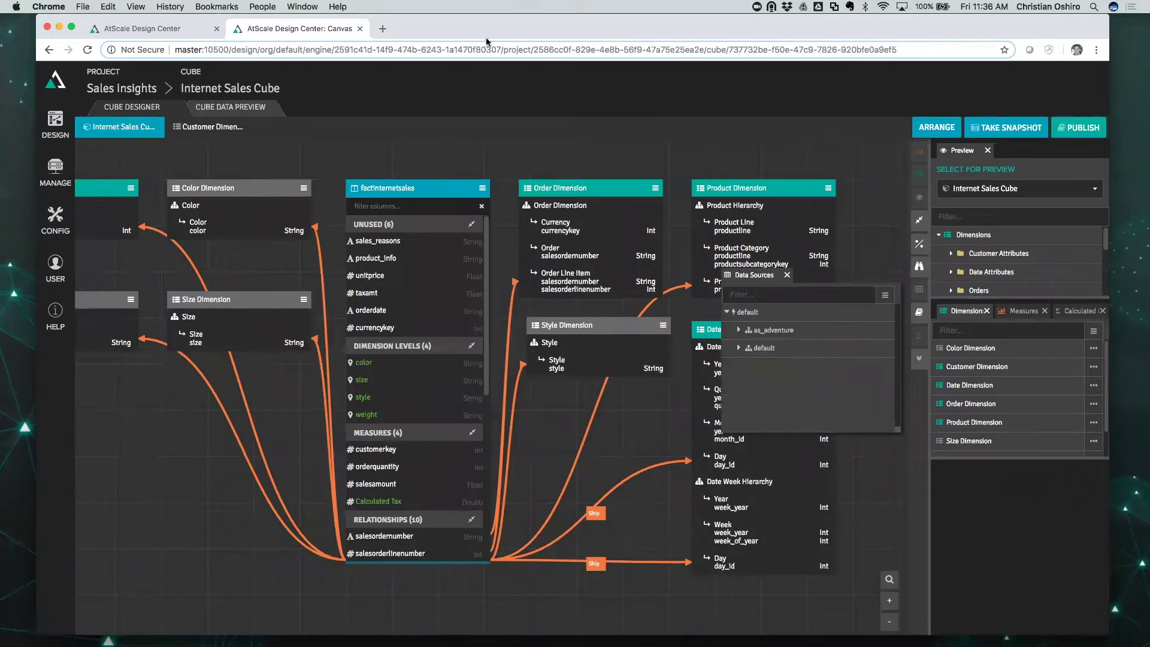
pyautogui.moveTo(458, 27); pyautogui.dragTo(529, 26)
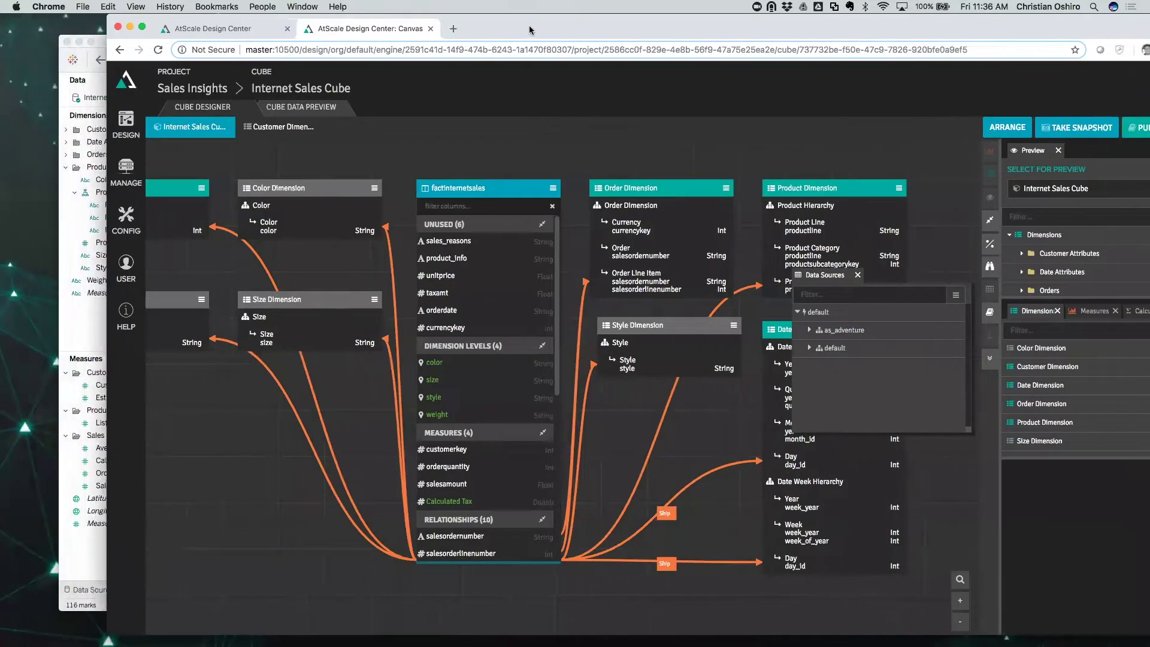
pyautogui.click(63, 214)
pyautogui.moveTo(258, 36); pyautogui.dragTo(271, 34)
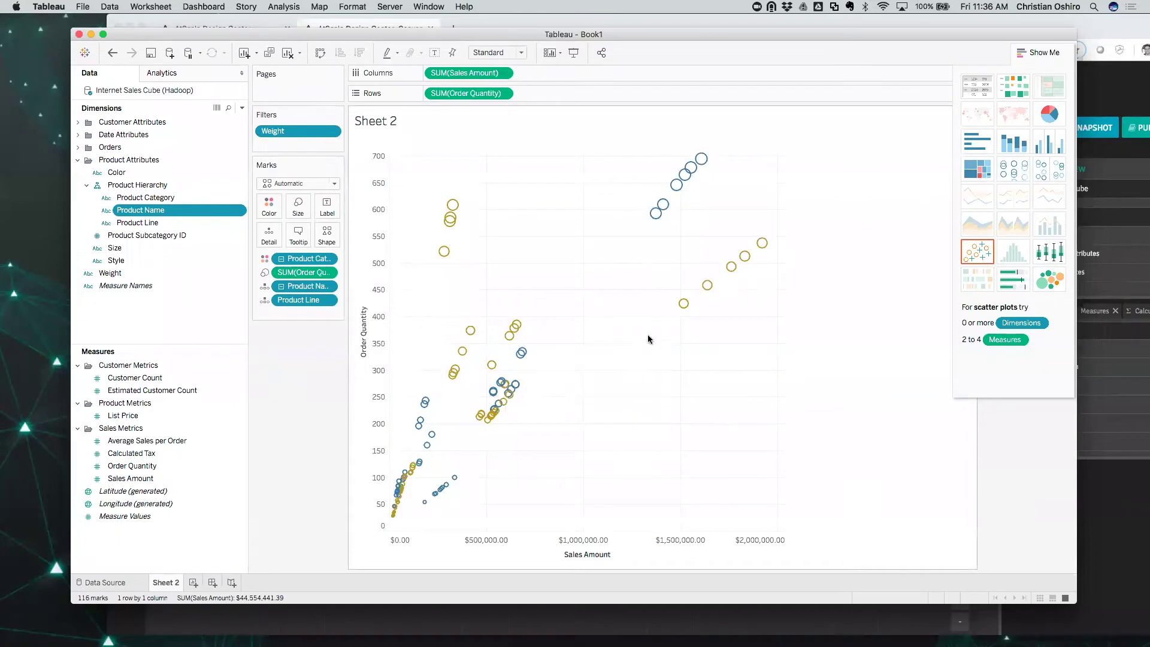
pyautogui.click(1096, 33)
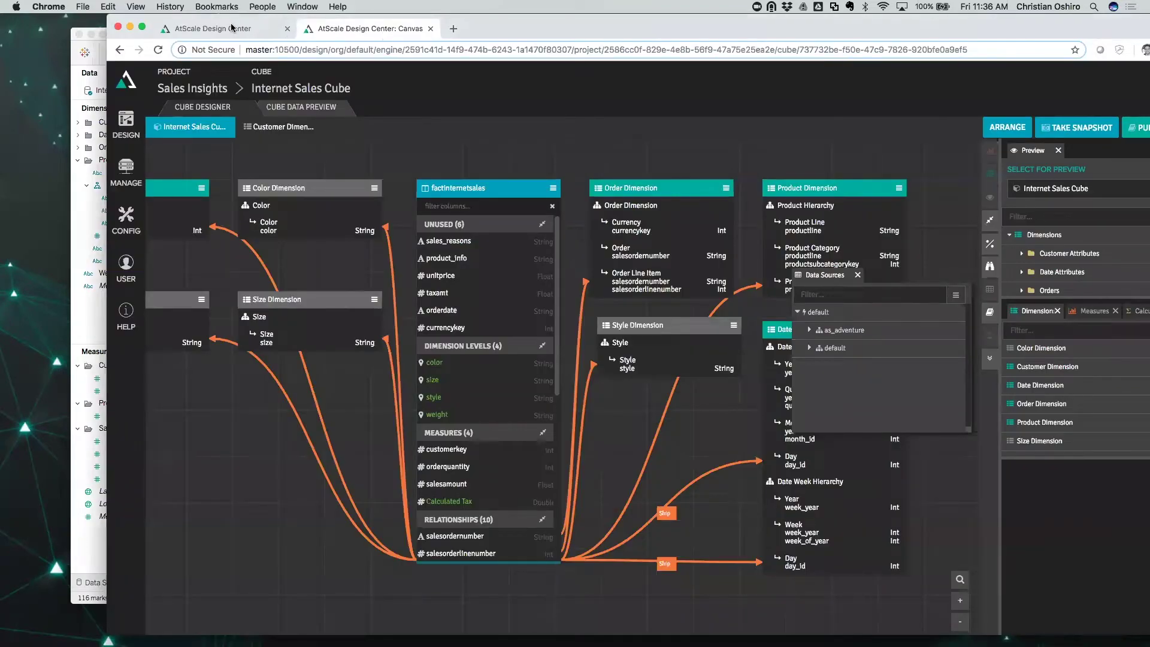
# Step: Open the Hadoop environment's query log under MANAGE > Hadoop > Queries
pyautogui.click(231, 23)
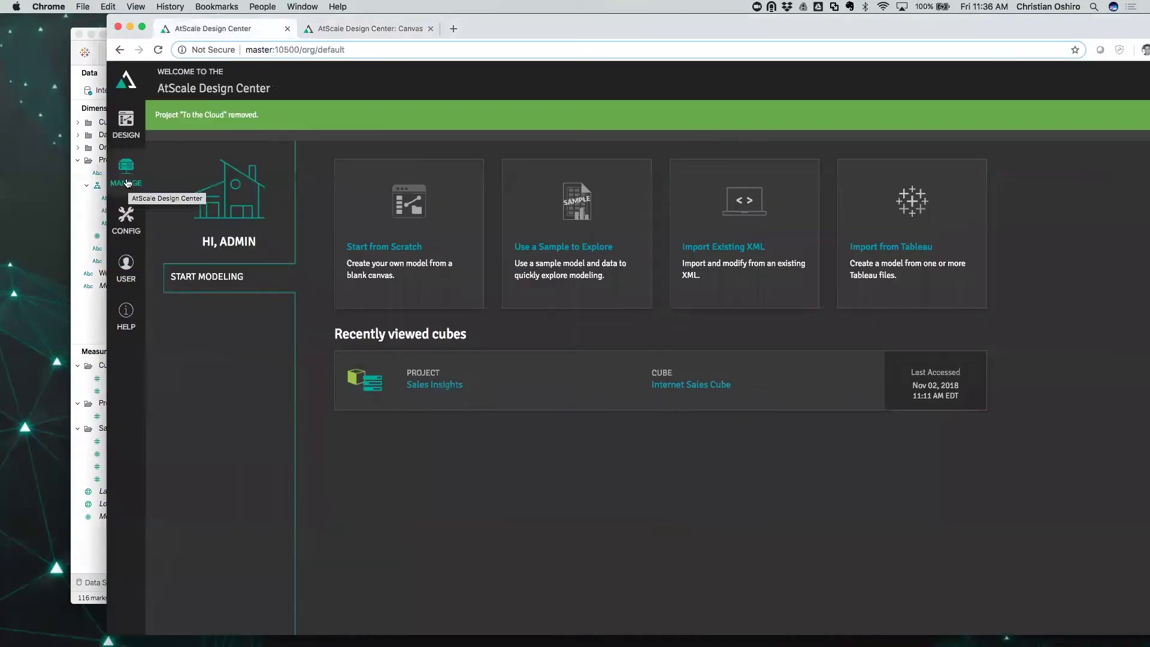
pyautogui.click(128, 183)
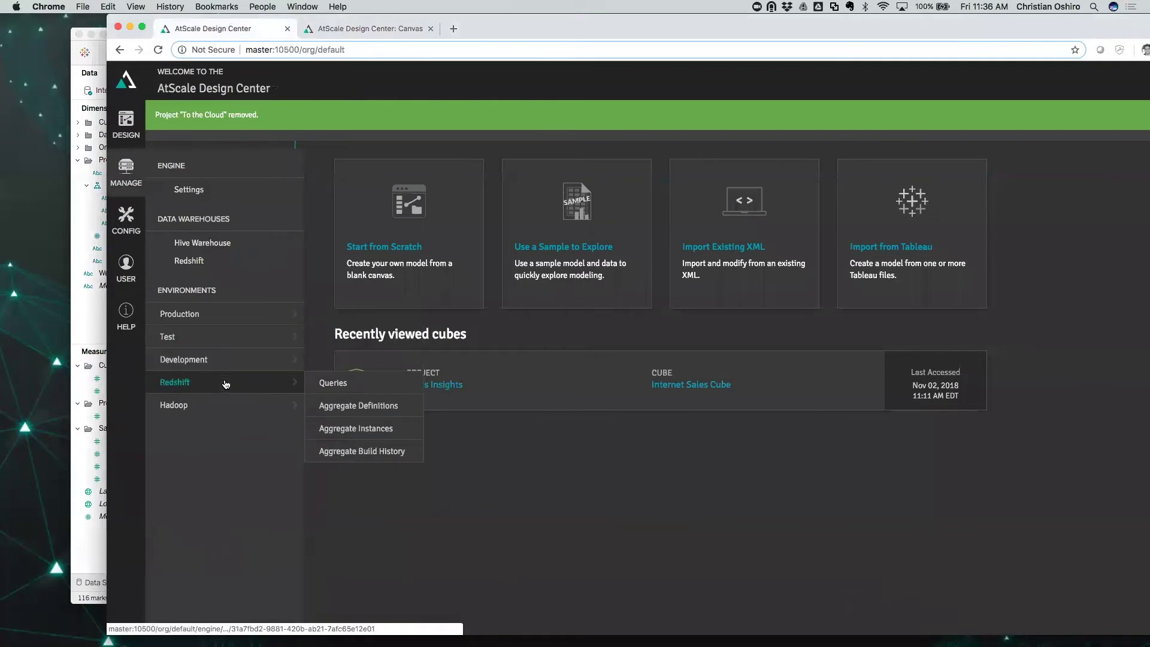
pyautogui.click(324, 407)
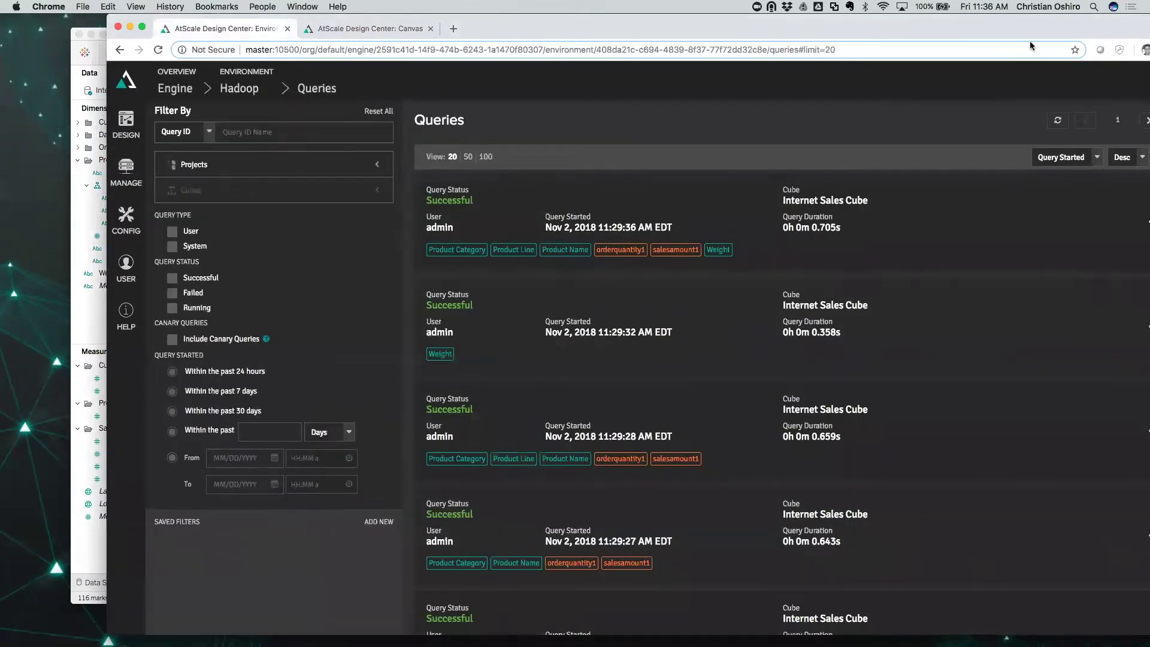
# Step: Expand the latest query and highlight its Impala-2.10 outbound dialect
pyautogui.moveTo(1032, 30); pyautogui.dragTo(977, 30)
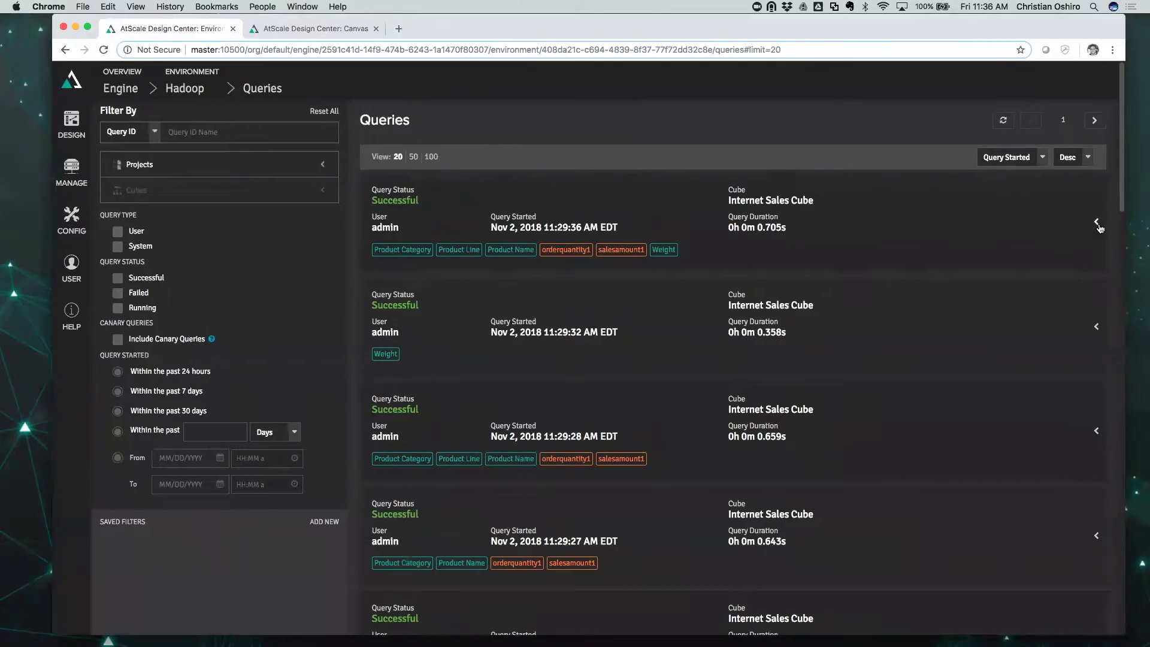
pyautogui.click(1098, 223)
pyautogui.scroll(-3, 922, 302)
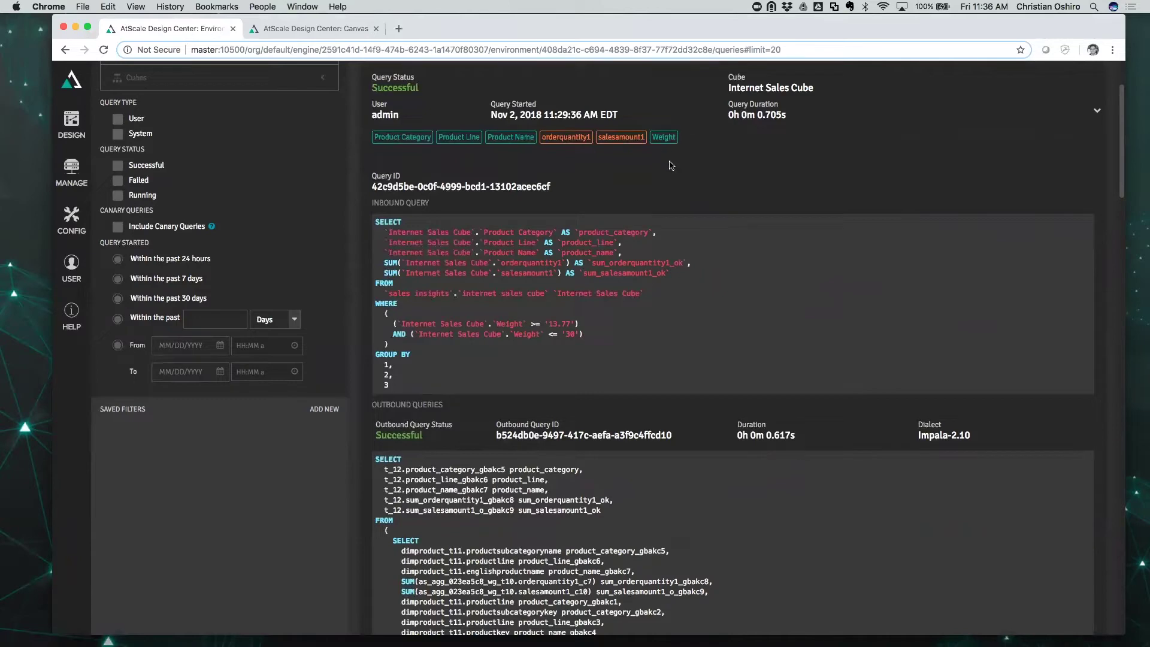
pyautogui.scroll(-5, 609, 331)
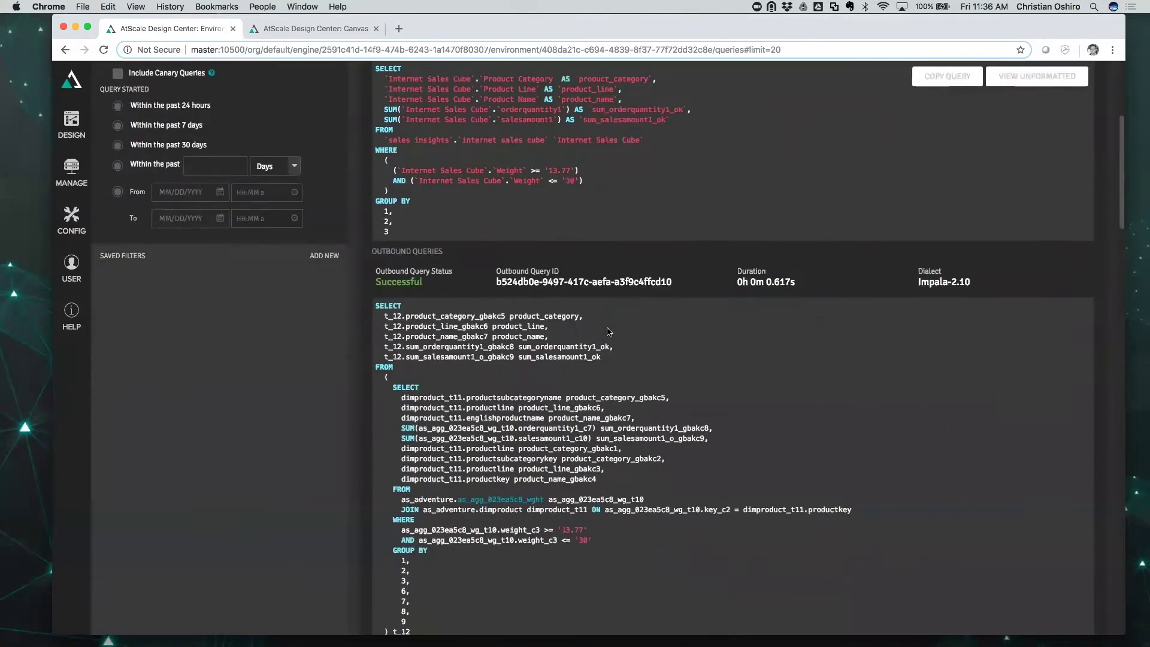
pyautogui.moveTo(914, 256); pyautogui.dragTo(973, 257)
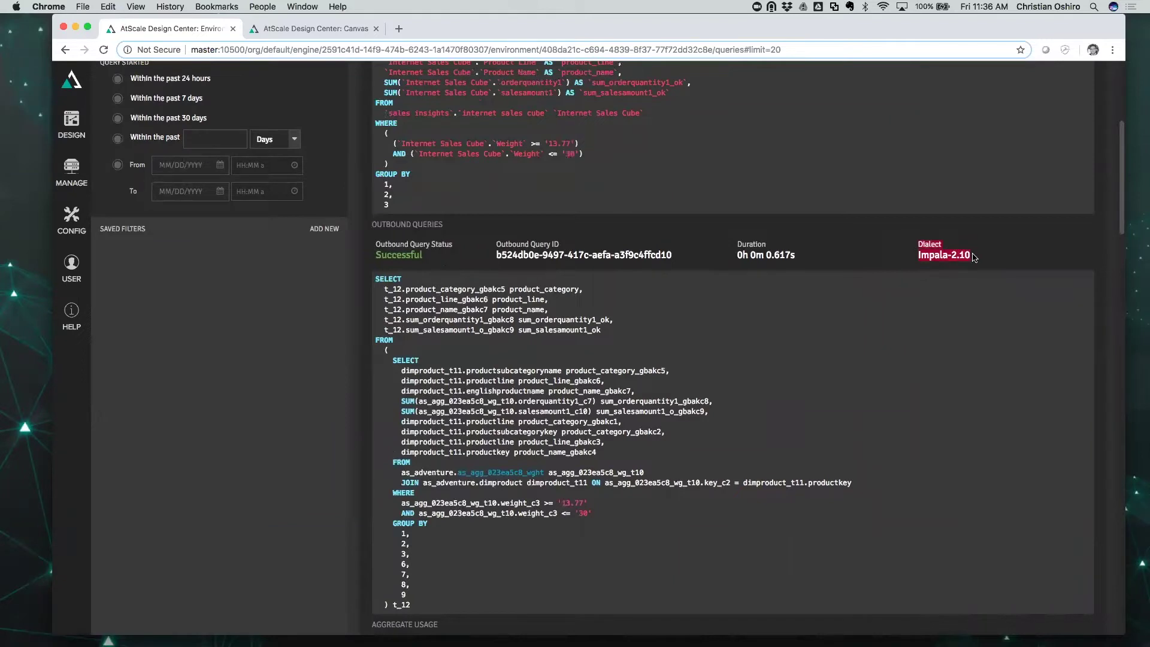
# Step: Return to the canvas, close the data sources panel and go to the project list
pyautogui.click(310, 30)
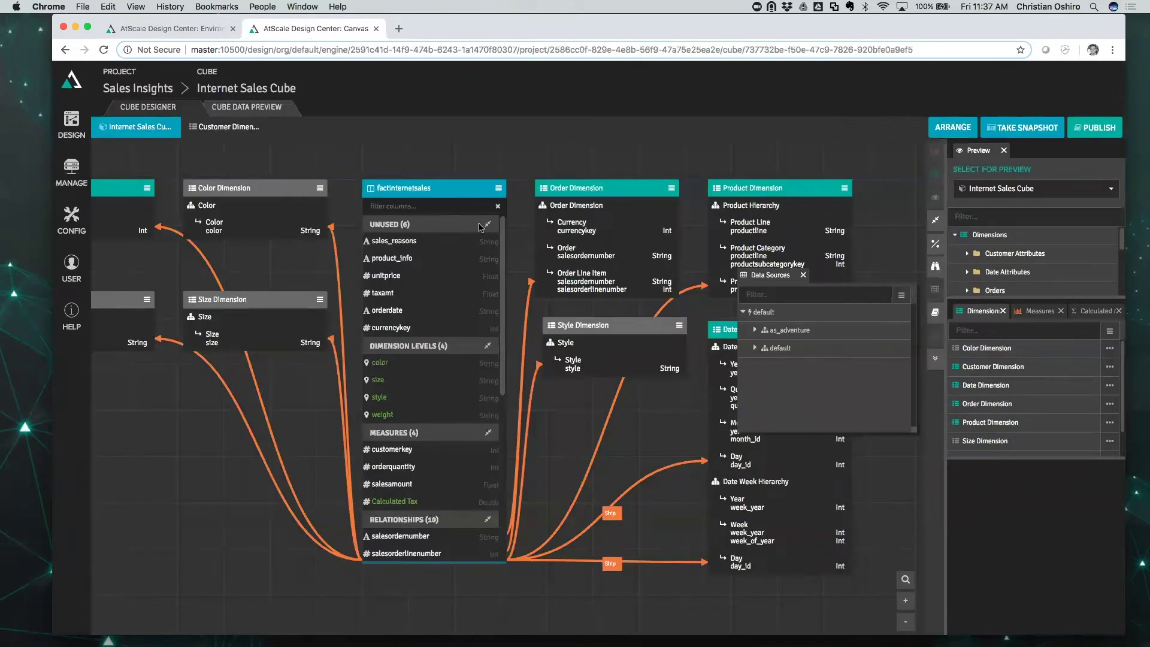
pyautogui.click(802, 275)
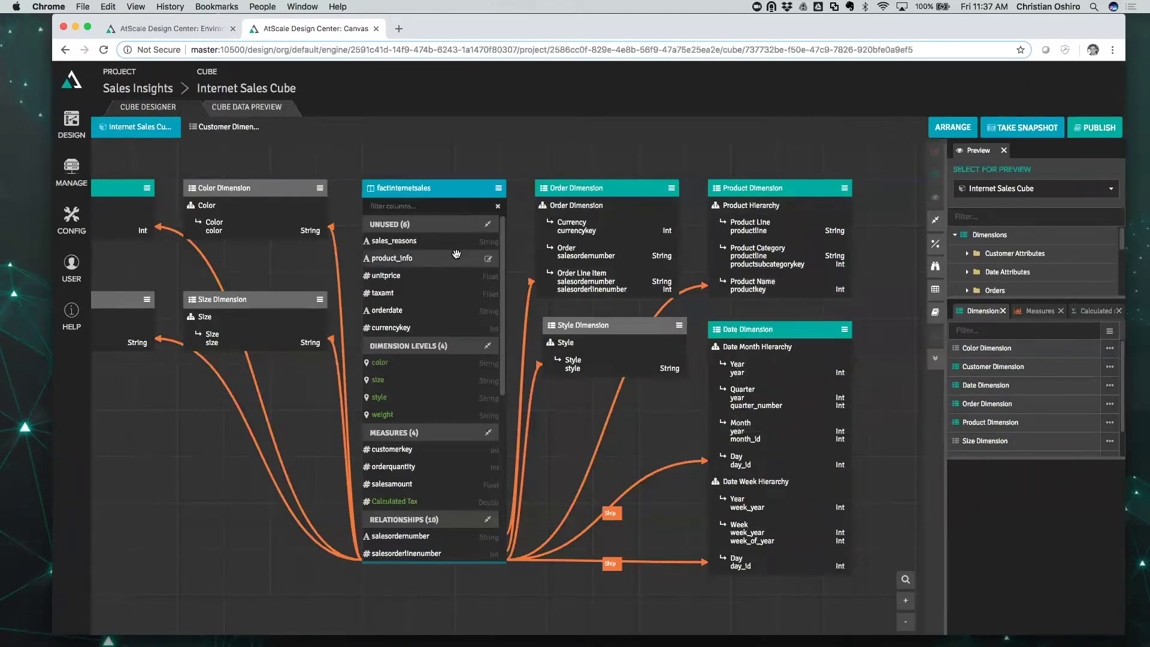
pyautogui.click(72, 135)
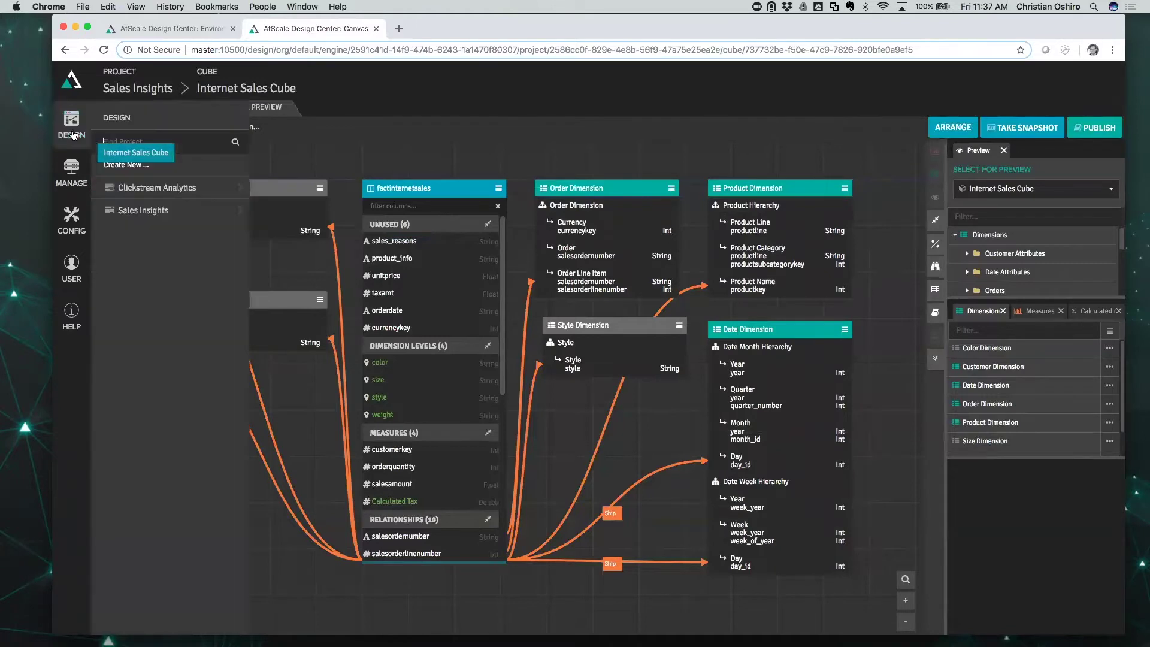
# Step: Duplicate Sales Insights as 'To the Cloud' and open its Internet Sales Cube
pyautogui.rightClick(170, 214)
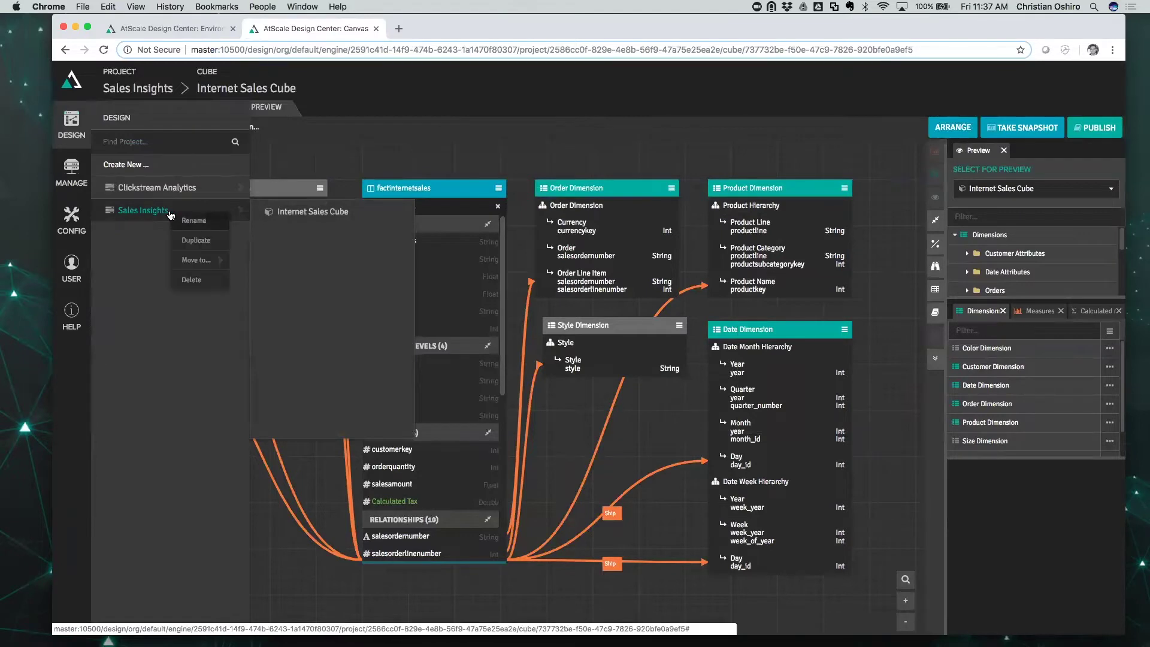
pyautogui.click(197, 240)
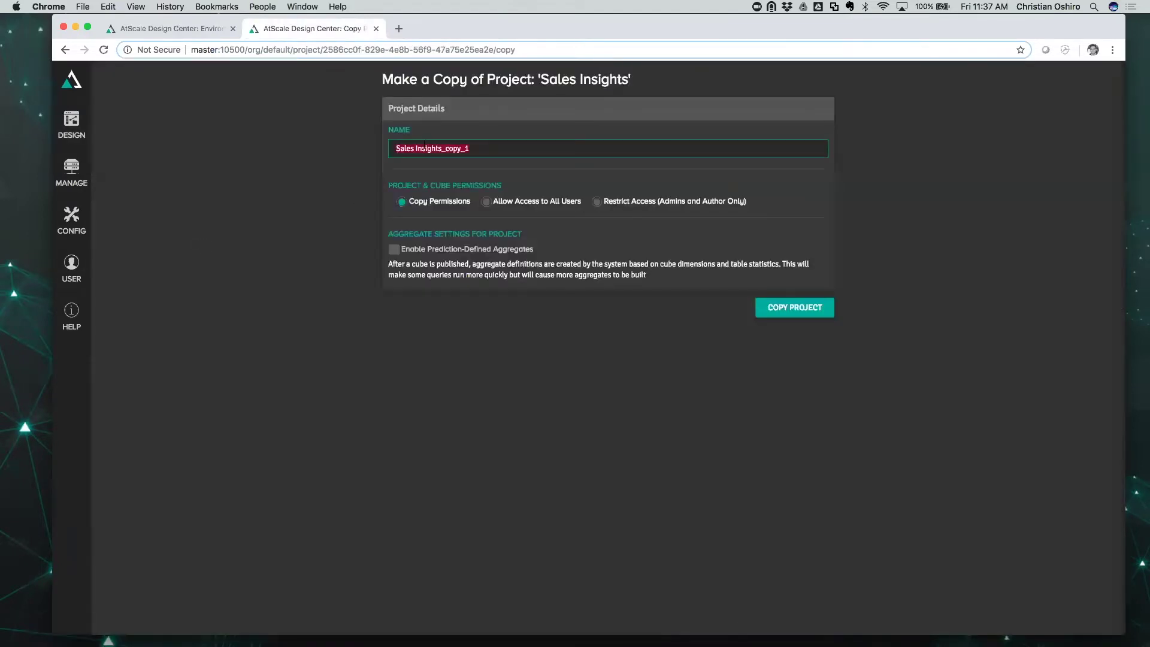
pyautogui.write('To the Cloud')
pyautogui.click(791, 308)
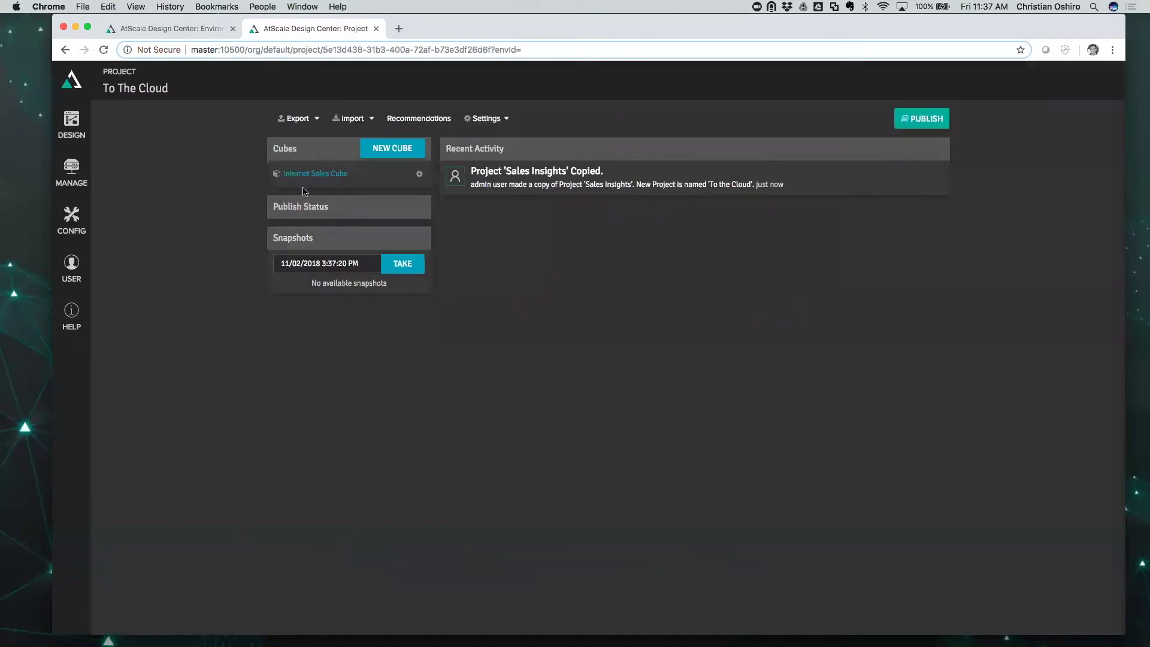
pyautogui.click(316, 173)
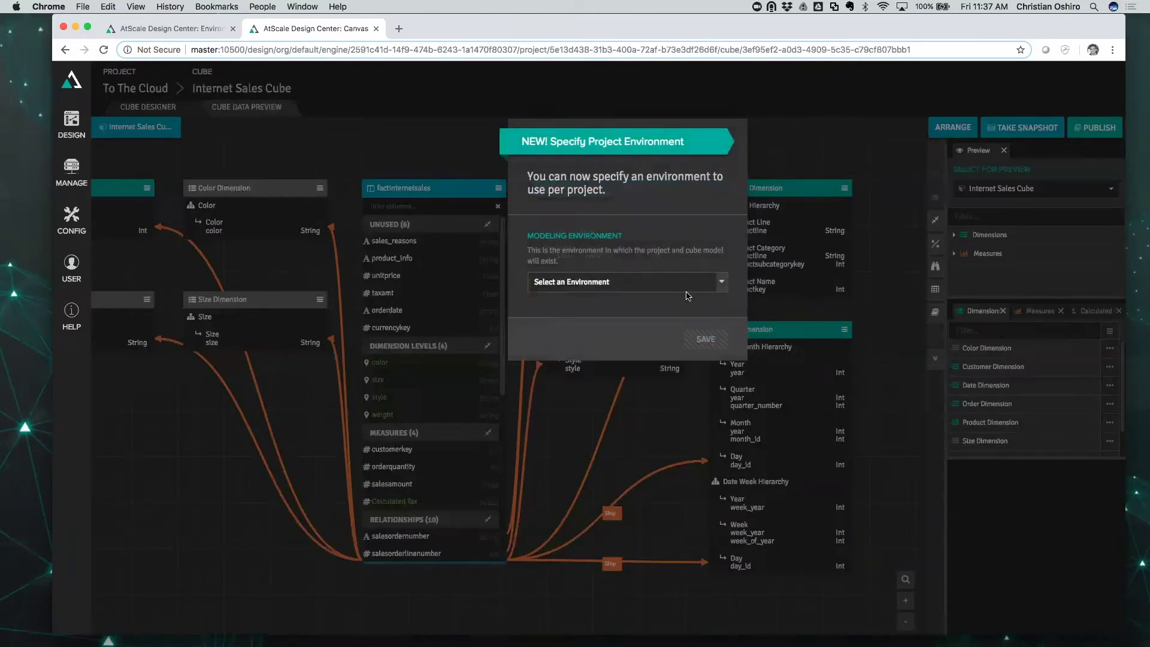
# Step: Choose Redshift in the Specify Project Environment dialog and save it
pyautogui.click(706, 289)
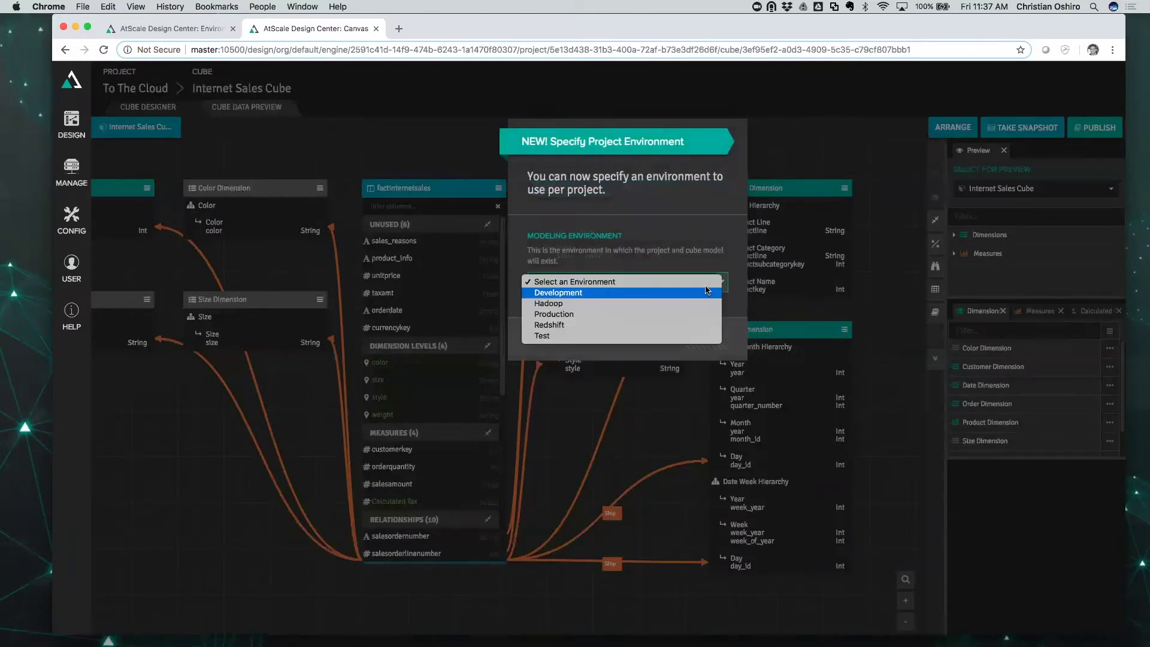
pyautogui.click(561, 326)
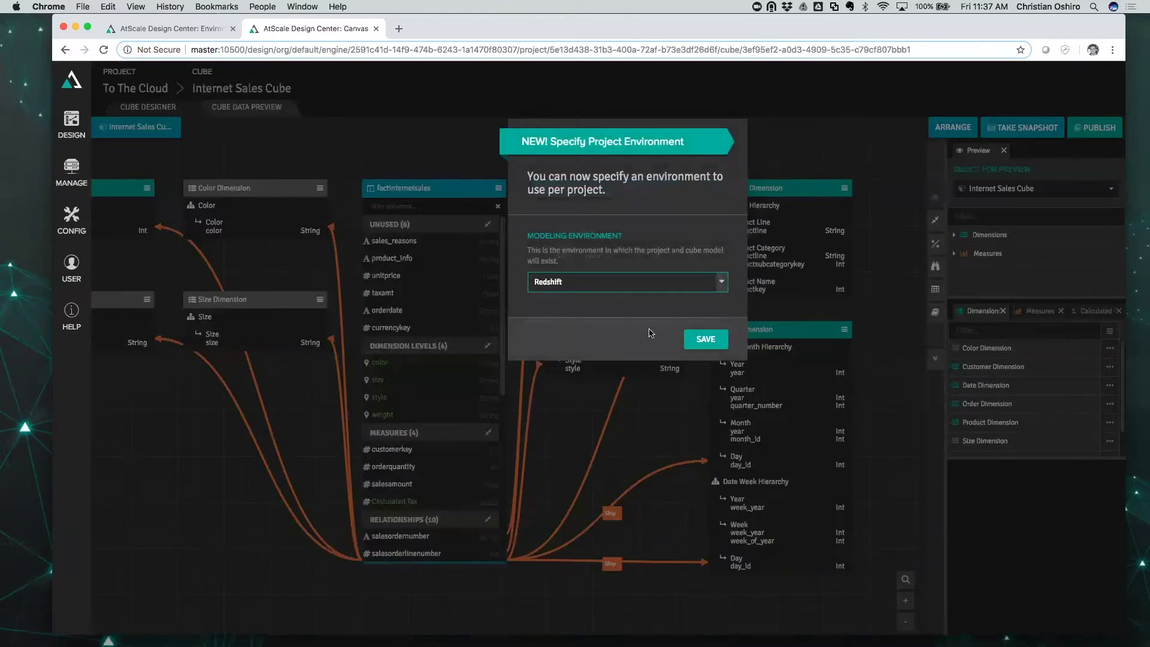
pyautogui.click(701, 340)
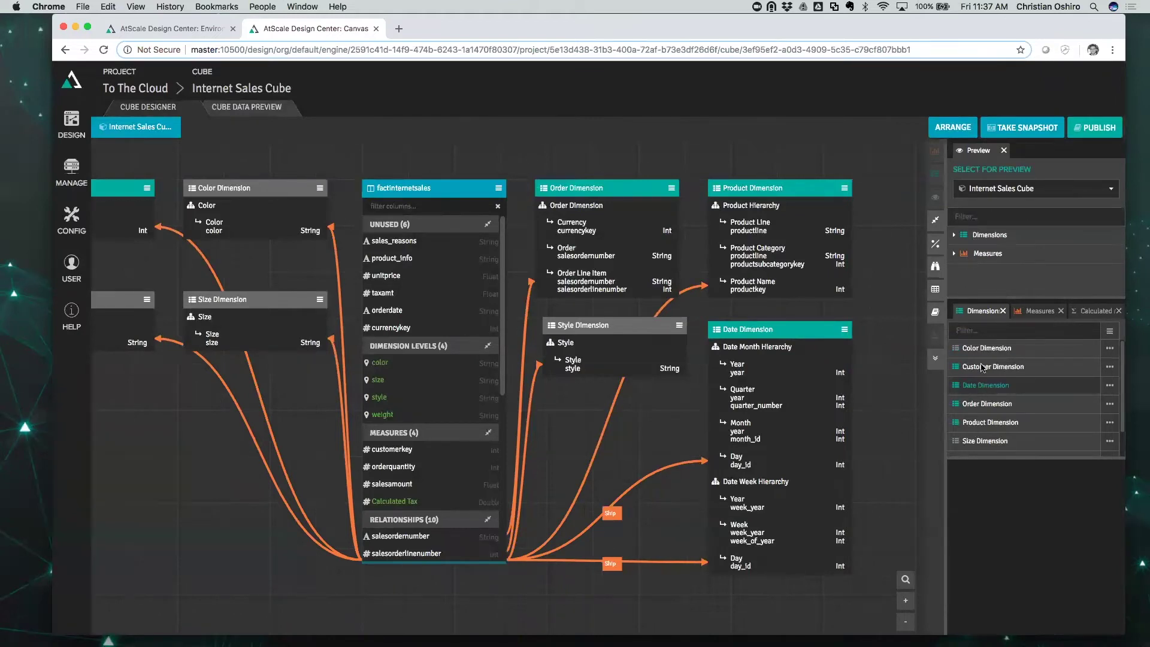
# Step: Expand the cube's dimensions and measures in the preview tree
pyautogui.click(955, 235)
pyautogui.scroll(-5, 1012, 270)
pyautogui.click(955, 276)
pyautogui.scroll(-2, 1029, 278)
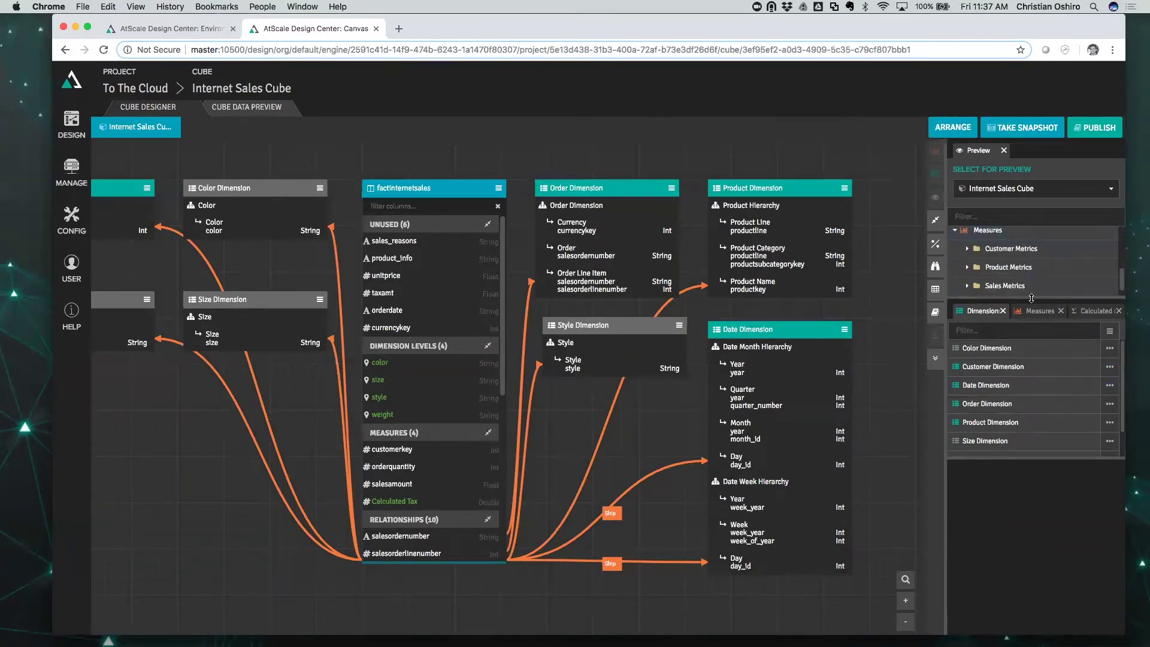
pyautogui.moveTo(1031, 299); pyautogui.dragTo(1042, 437)
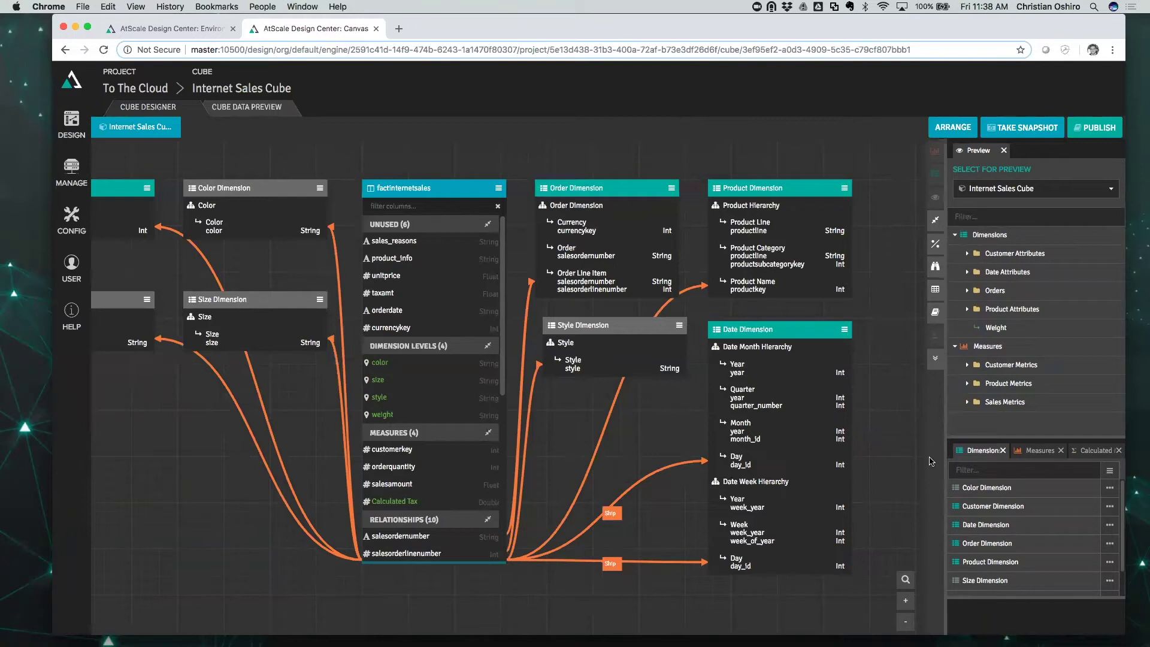
# Step: Open the Data Sources list and try filtering it by 'in' and 'sal' before clearing the filter
pyautogui.click(935, 293)
pyautogui.moveTo(764, 327); pyautogui.dragTo(872, 348)
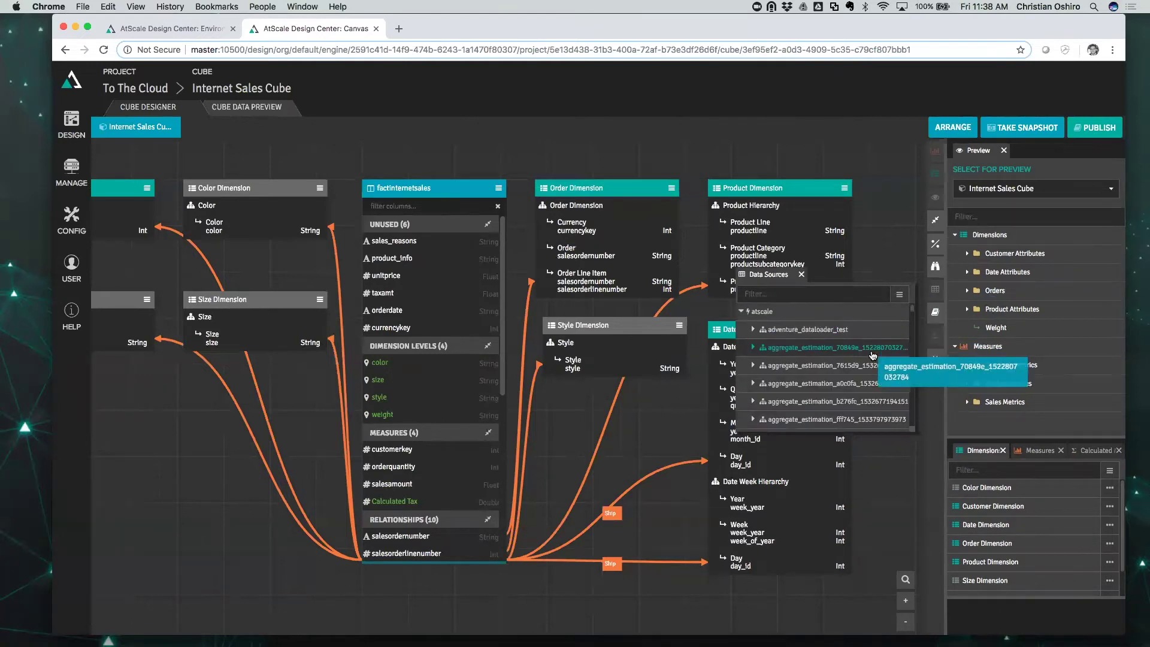
pyautogui.scroll(-10, 872, 356)
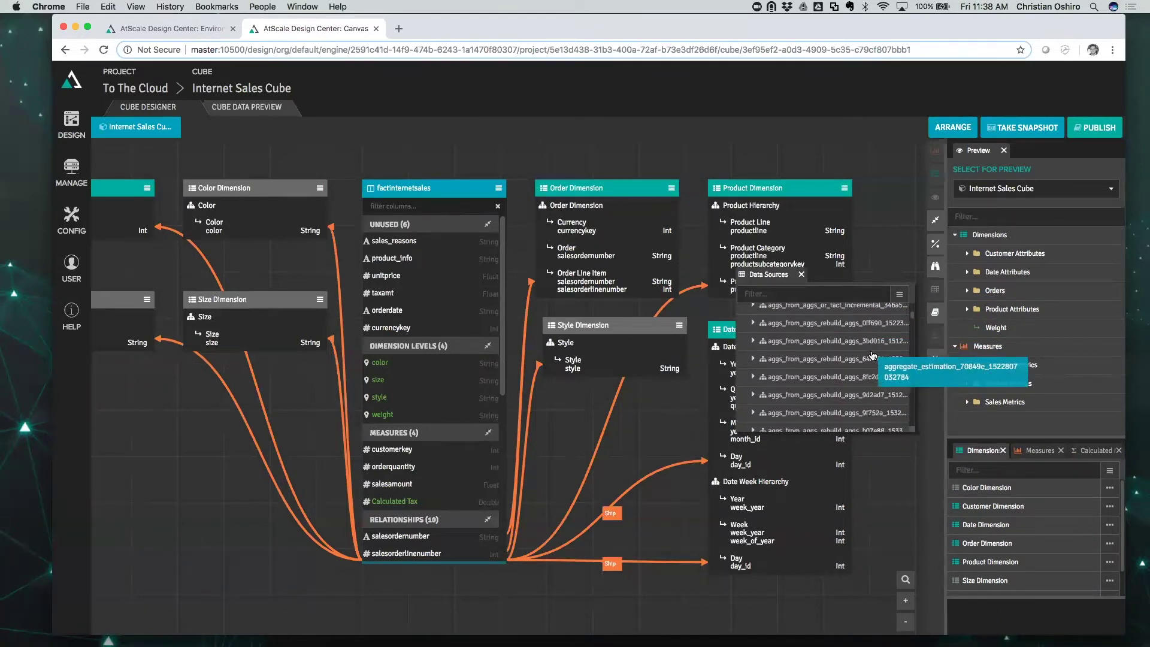
pyautogui.scroll(-10, 872, 356)
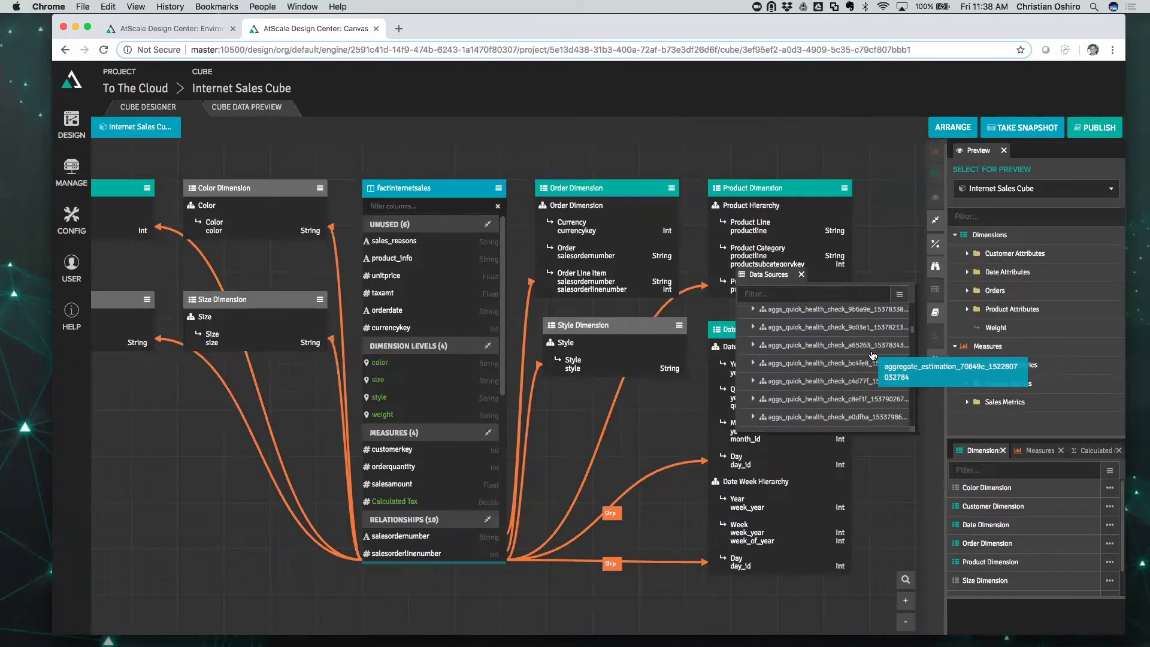
pyautogui.click(826, 289)
pyautogui.write('sal')
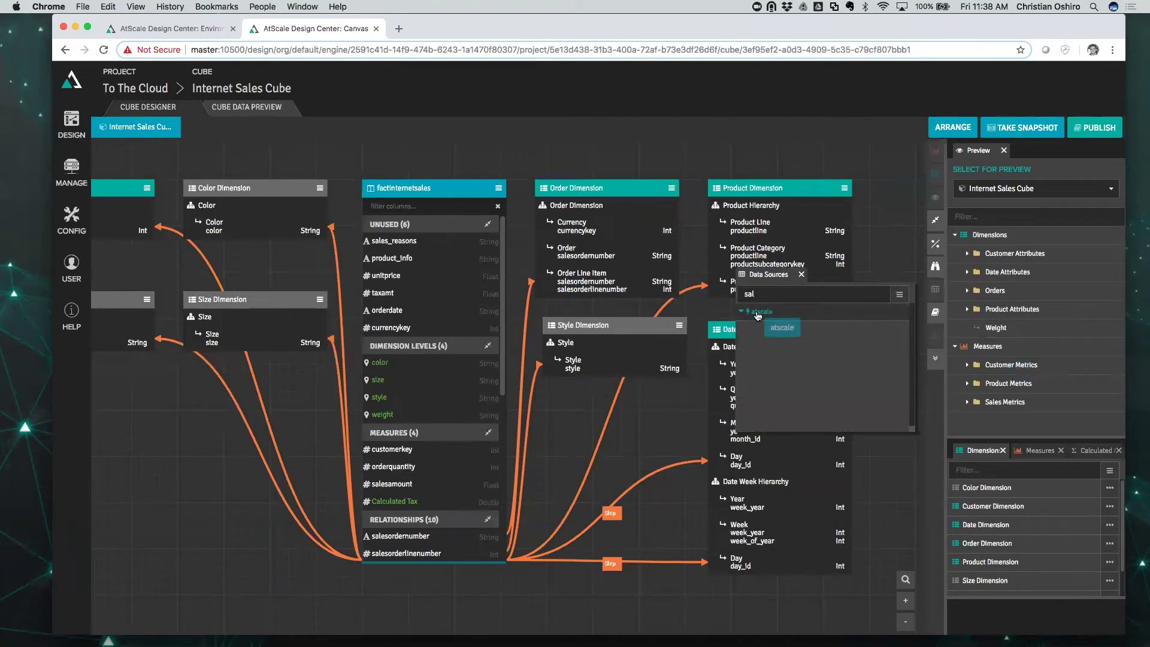
pyautogui.press('BackSpace')
pyautogui.press('BackSpace')
pyautogui.press('BackSpace')
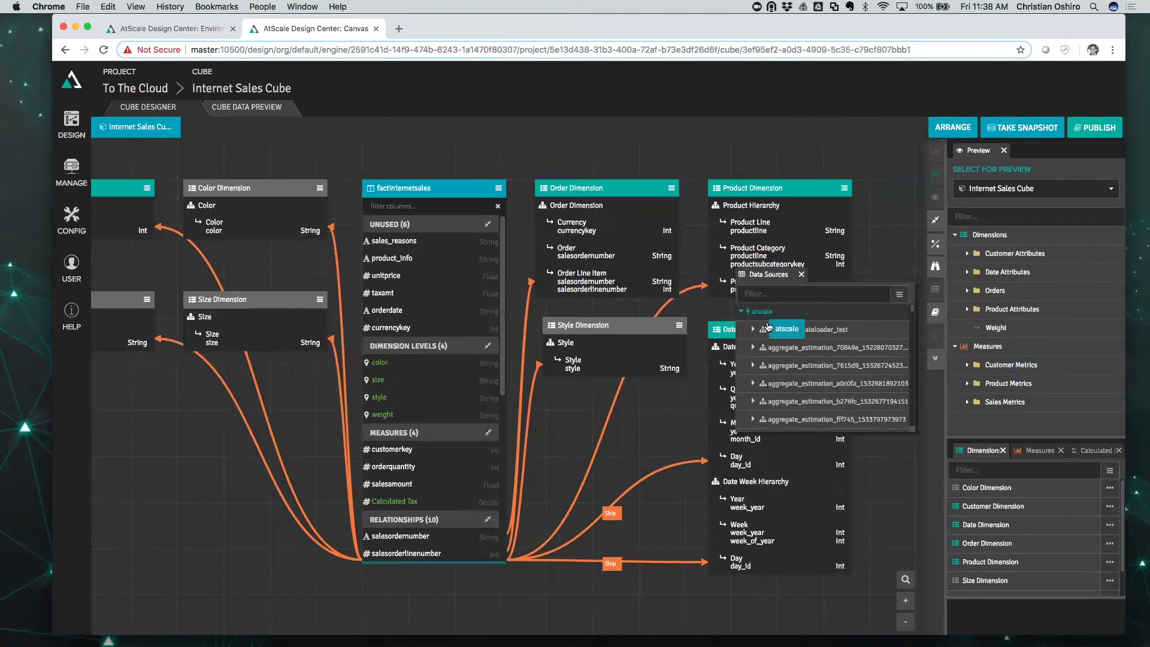
# Step: Expand adventure_dataloader_test and bring up the factinternetsales dataset's options
pyautogui.click(802, 350)
pyautogui.scroll(-3, 806, 356)
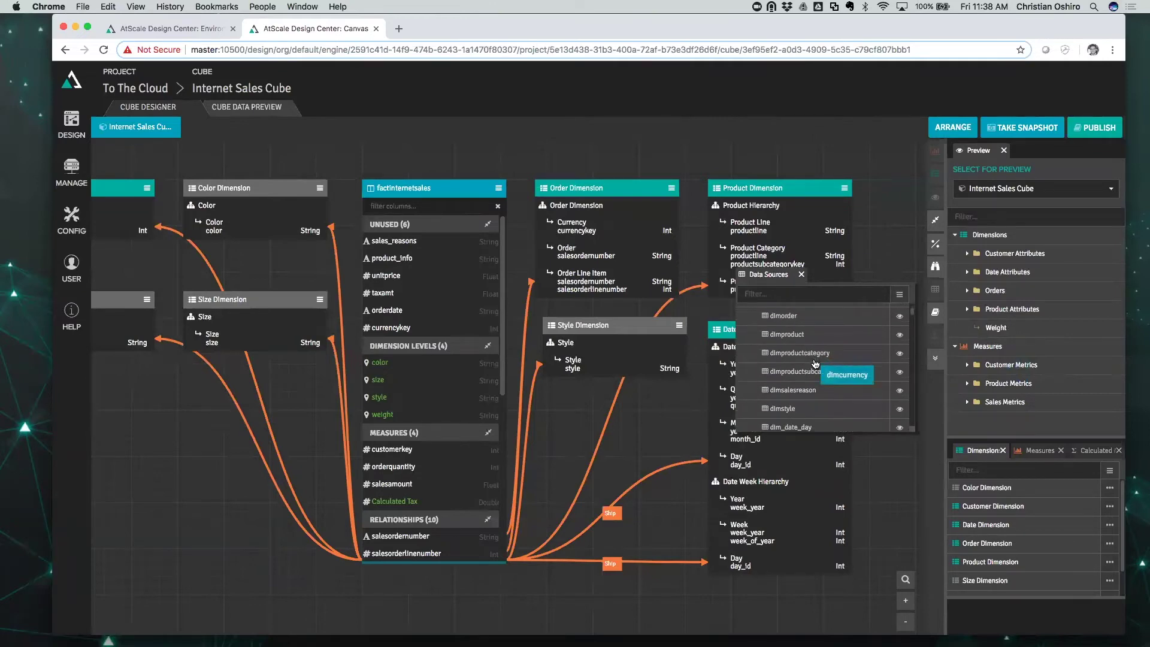
pyautogui.click(498, 187)
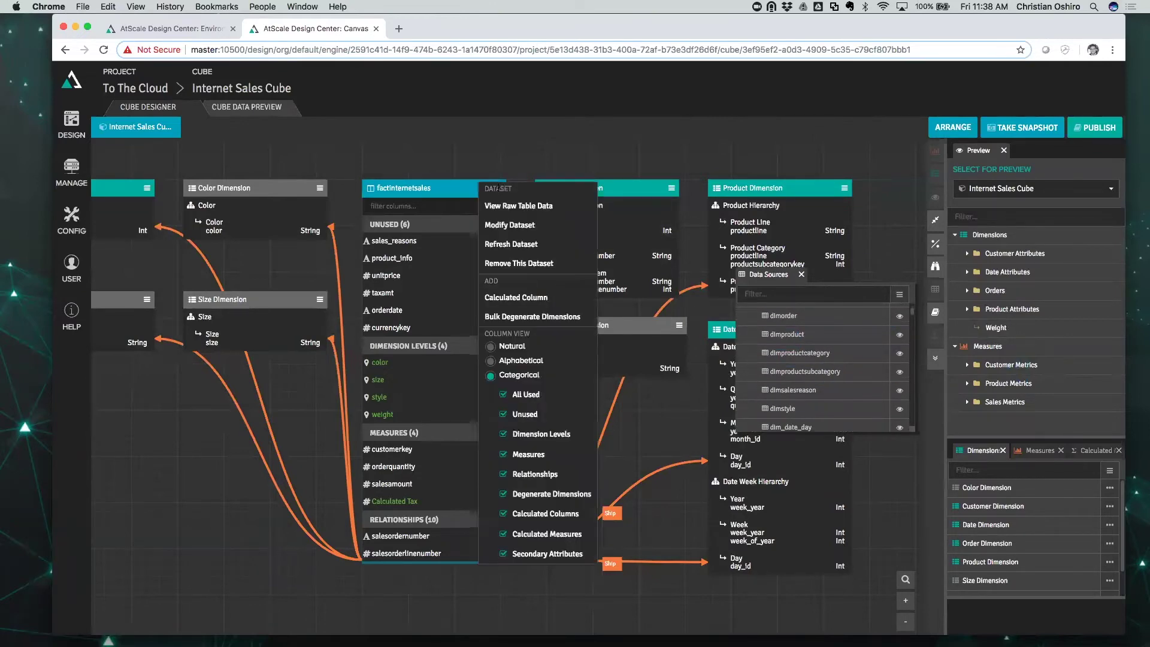
pyautogui.click(514, 225)
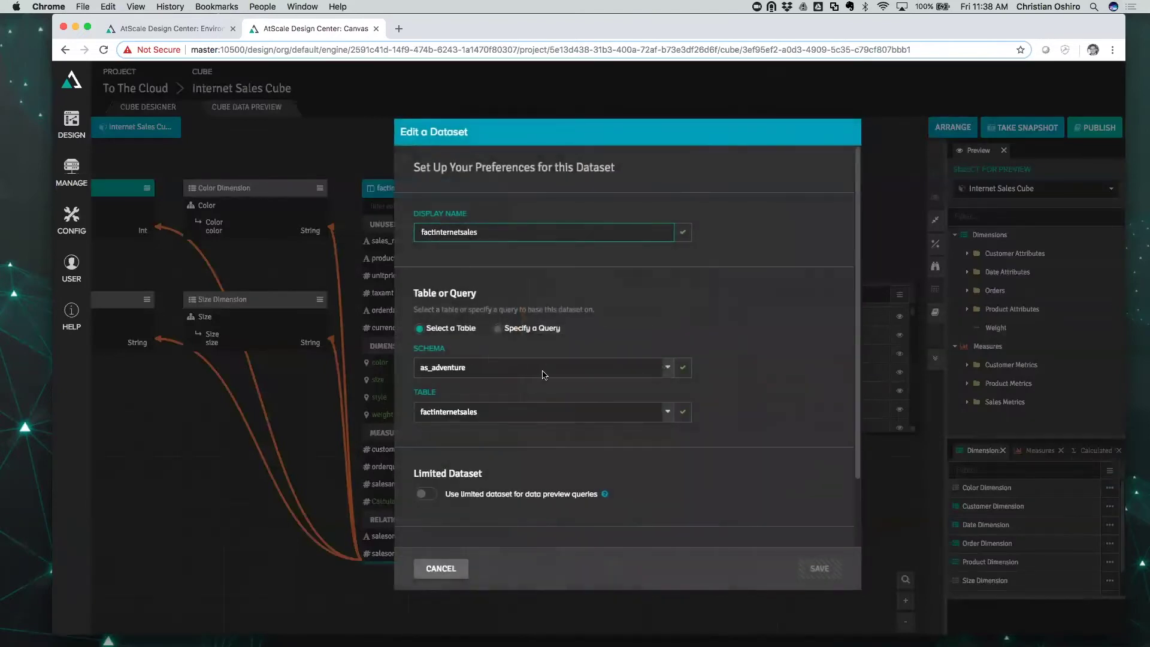
pyautogui.click(667, 368)
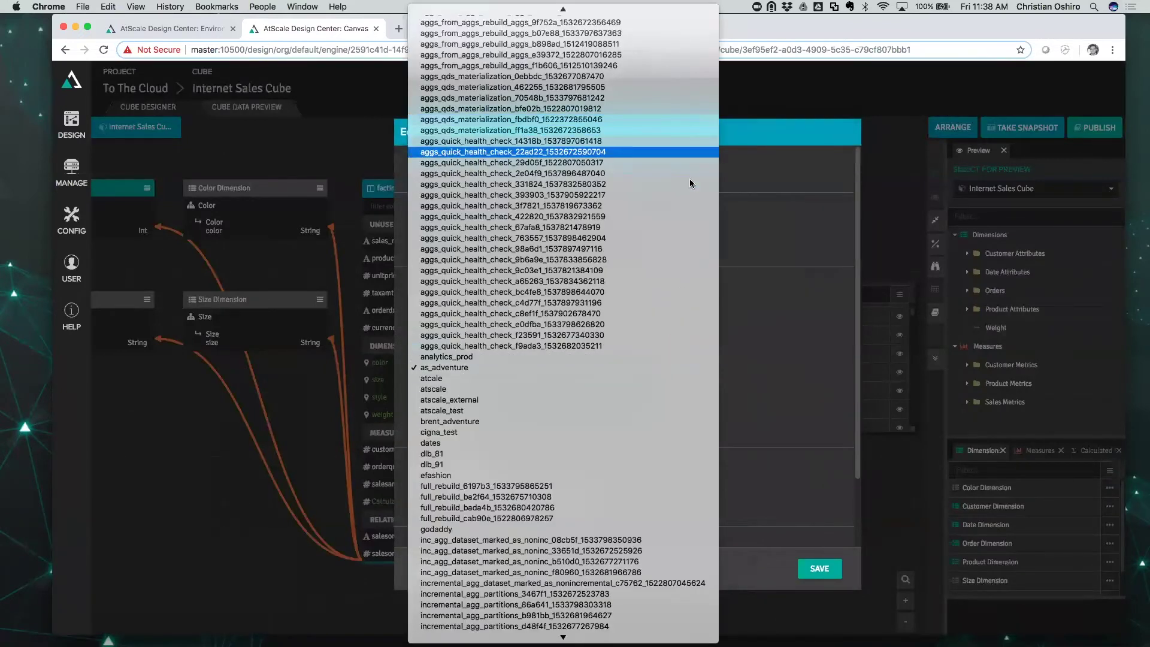
pyautogui.click(773, 370)
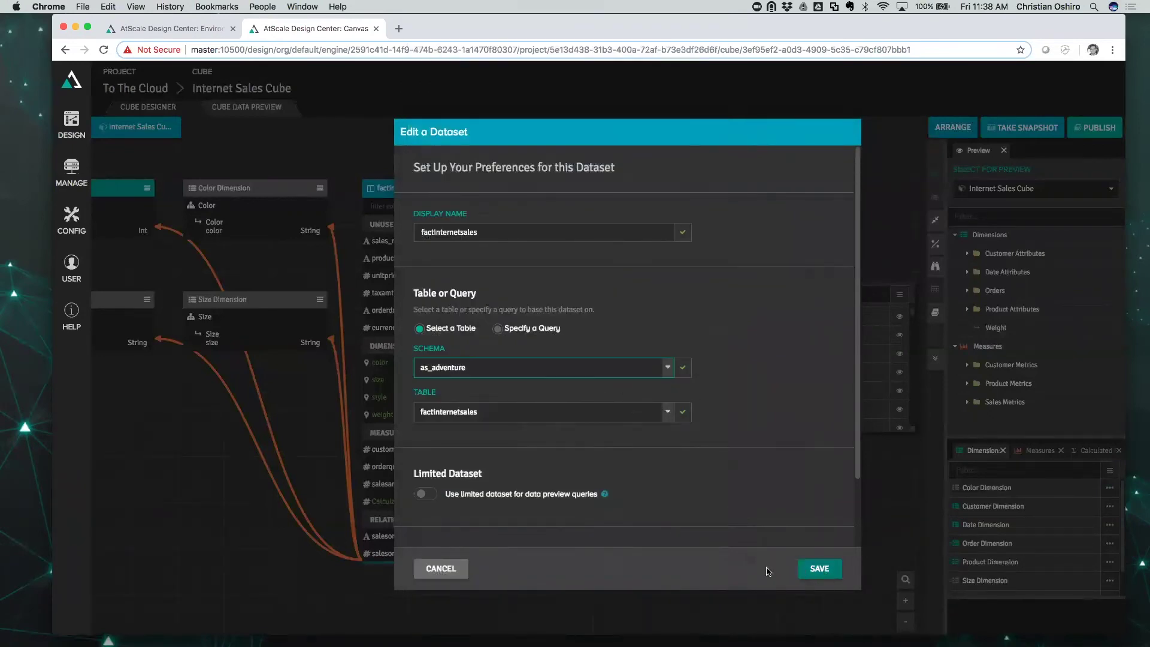
pyautogui.click(434, 569)
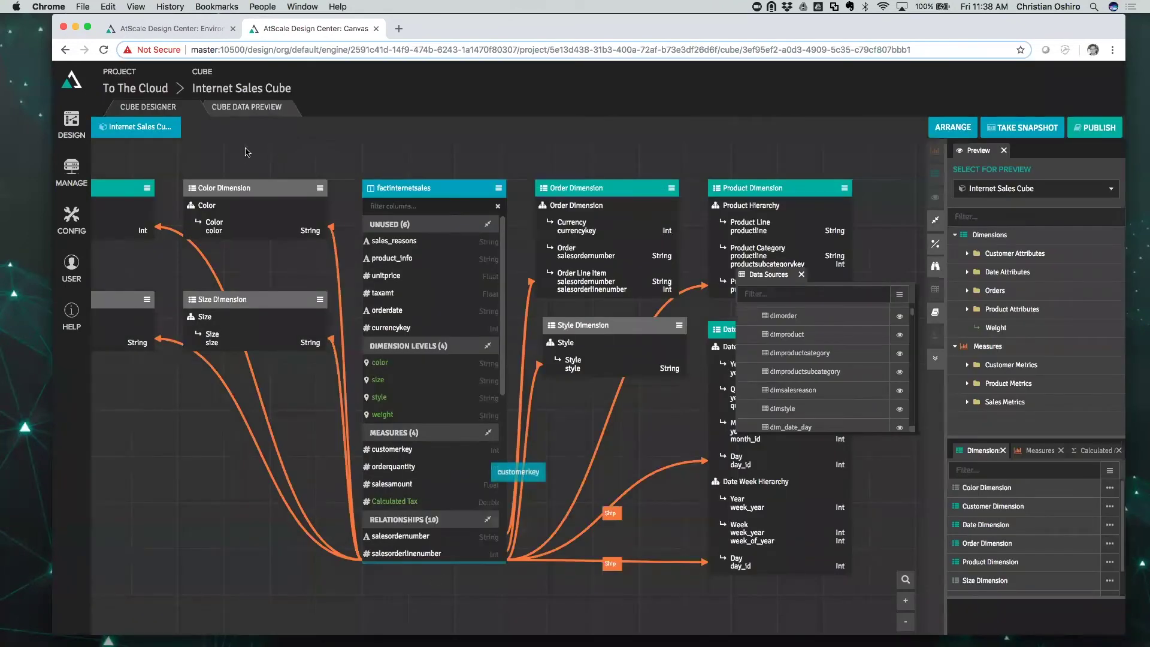
# Step: Publish To The Cloud with Redshift (Intended) as the target environment, creating version 2
pyautogui.click(1094, 127)
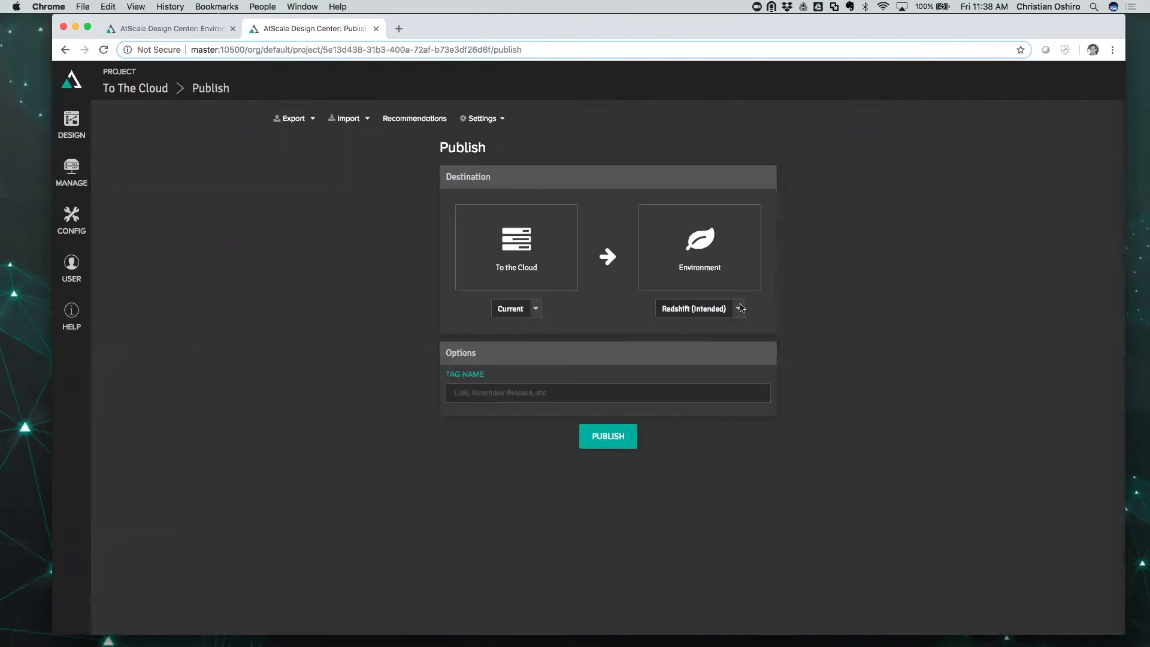
pyautogui.click(739, 308)
pyautogui.click(824, 328)
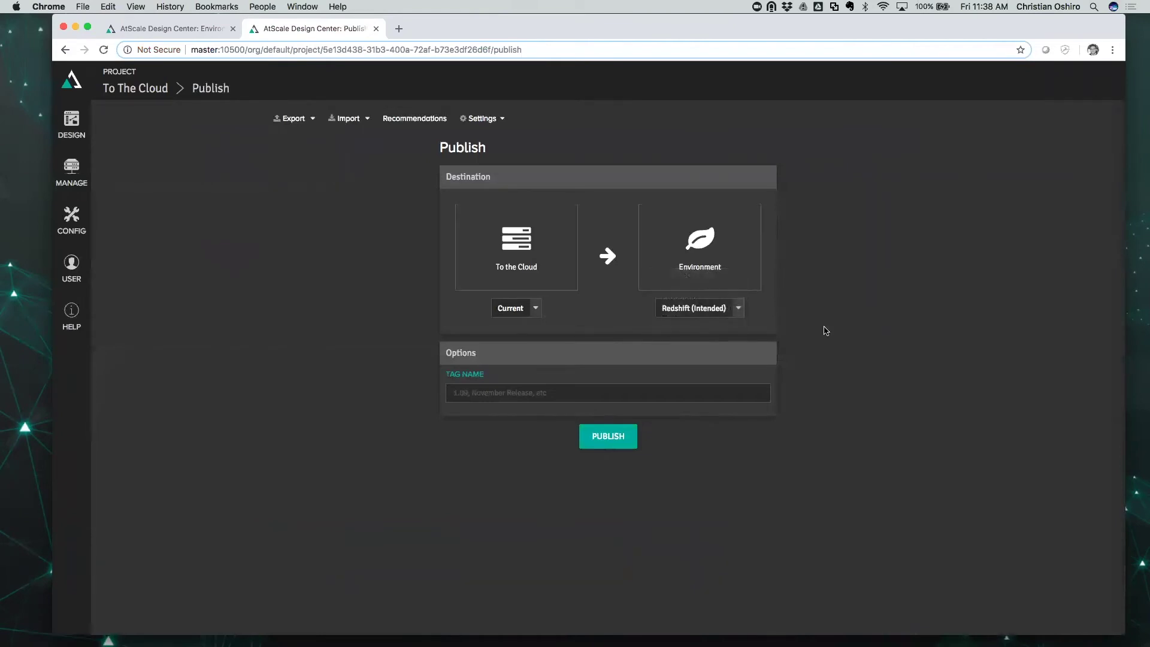
pyautogui.click(608, 436)
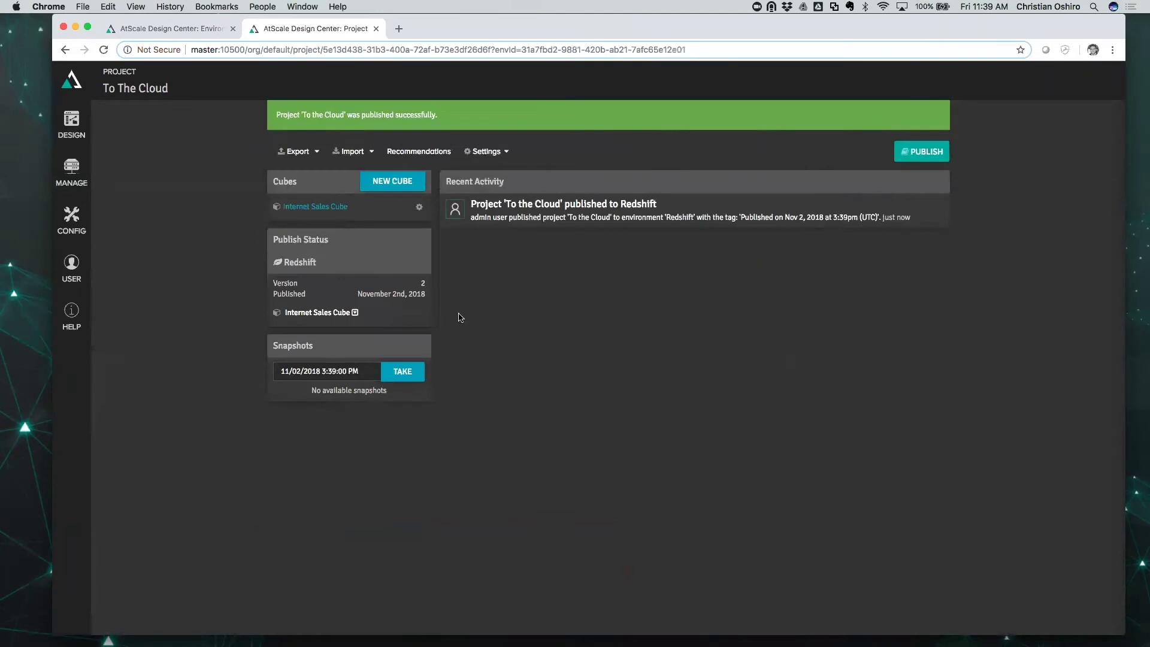
# Step: Choose Download Tableau TDS from the Internet Sales Cube menu under Publish Status
pyautogui.click(355, 314)
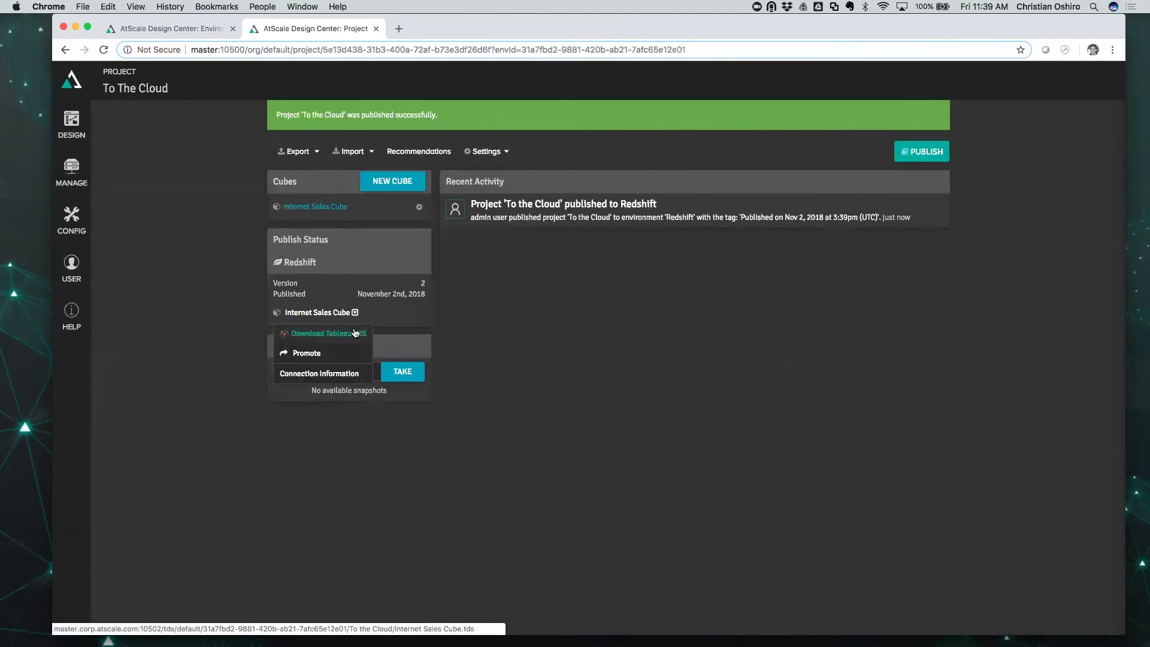
pyautogui.click(356, 334)
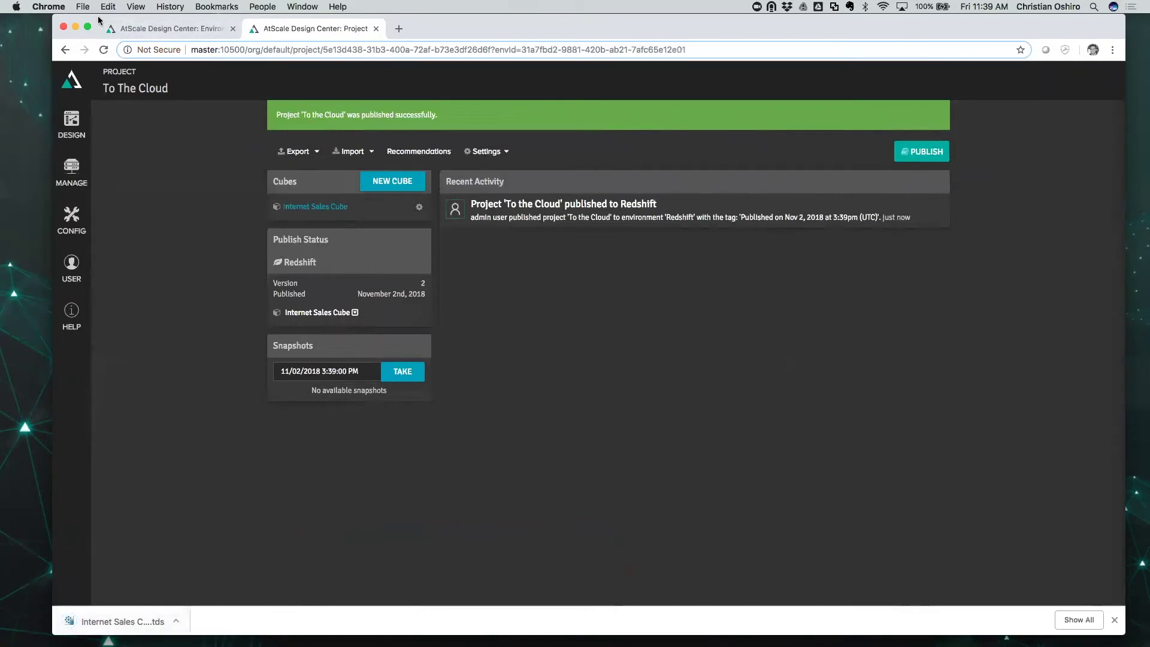
pyautogui.moveTo(116, 20); pyautogui.dragTo(135, 27)
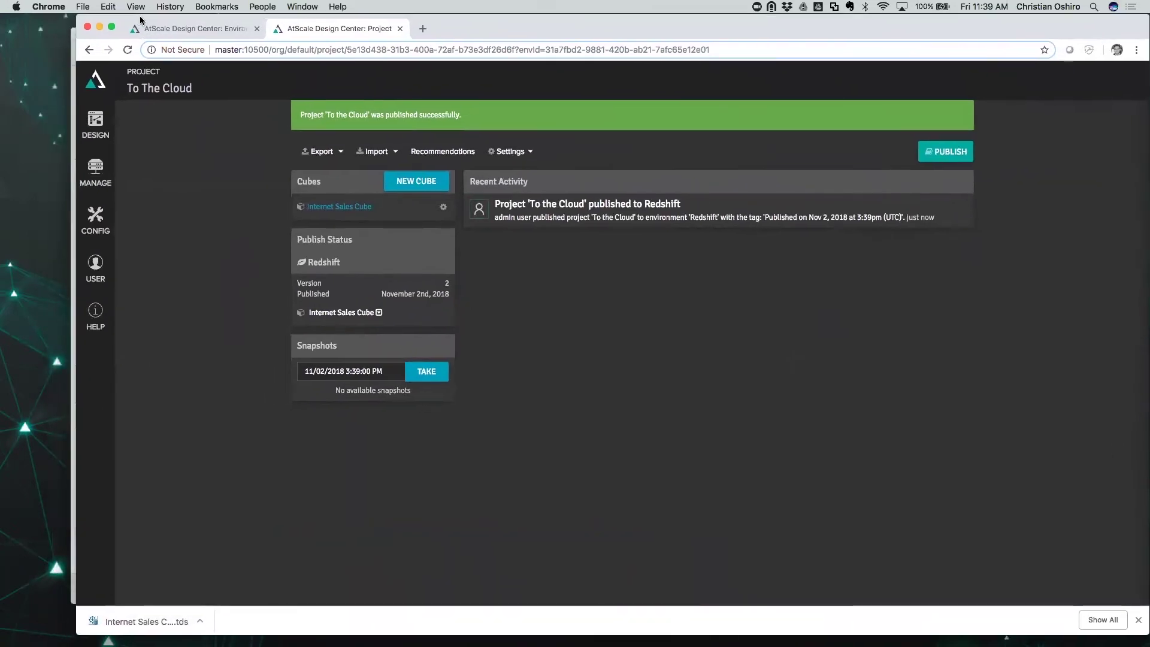
# Step: In the Tableau workbook, add Internet Sales Cube (36).tds from Downloads as a new data source
pyautogui.click(71, 79)
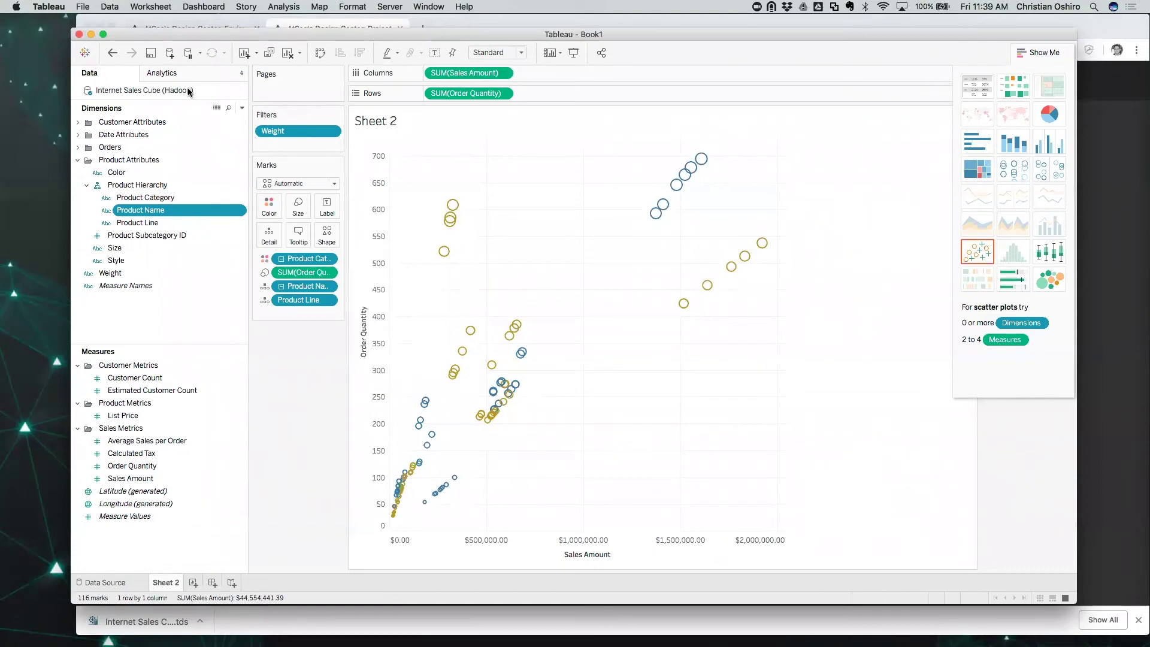
pyautogui.click(170, 53)
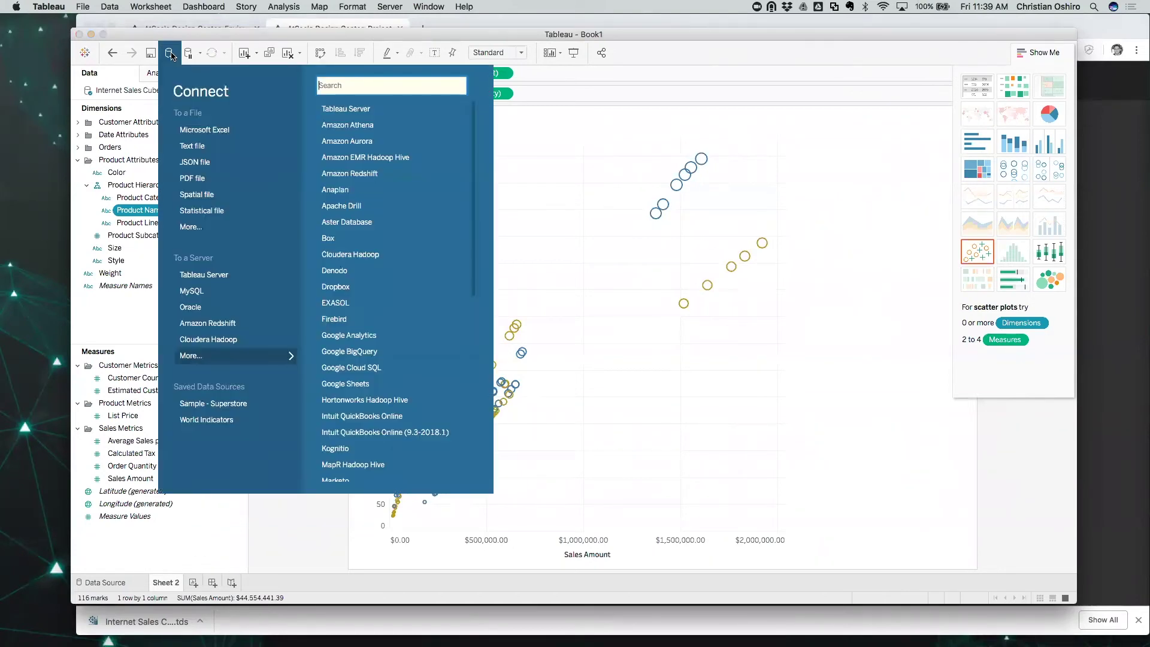
pyautogui.click(202, 227)
pyautogui.click(566, 157)
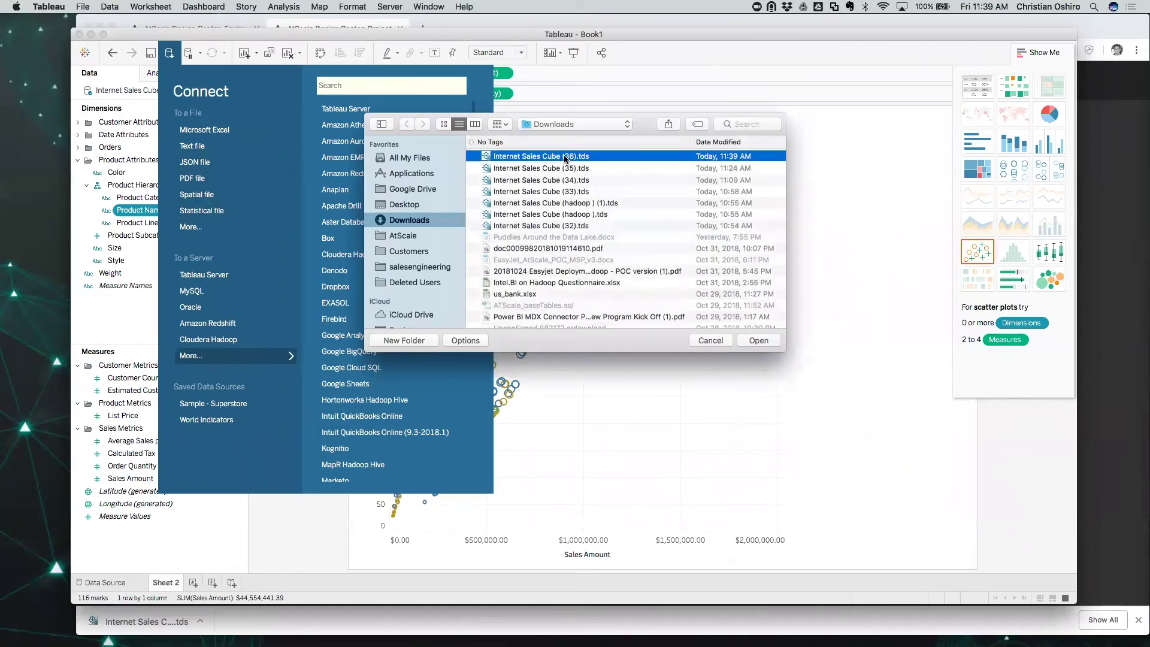
pyautogui.click(753, 340)
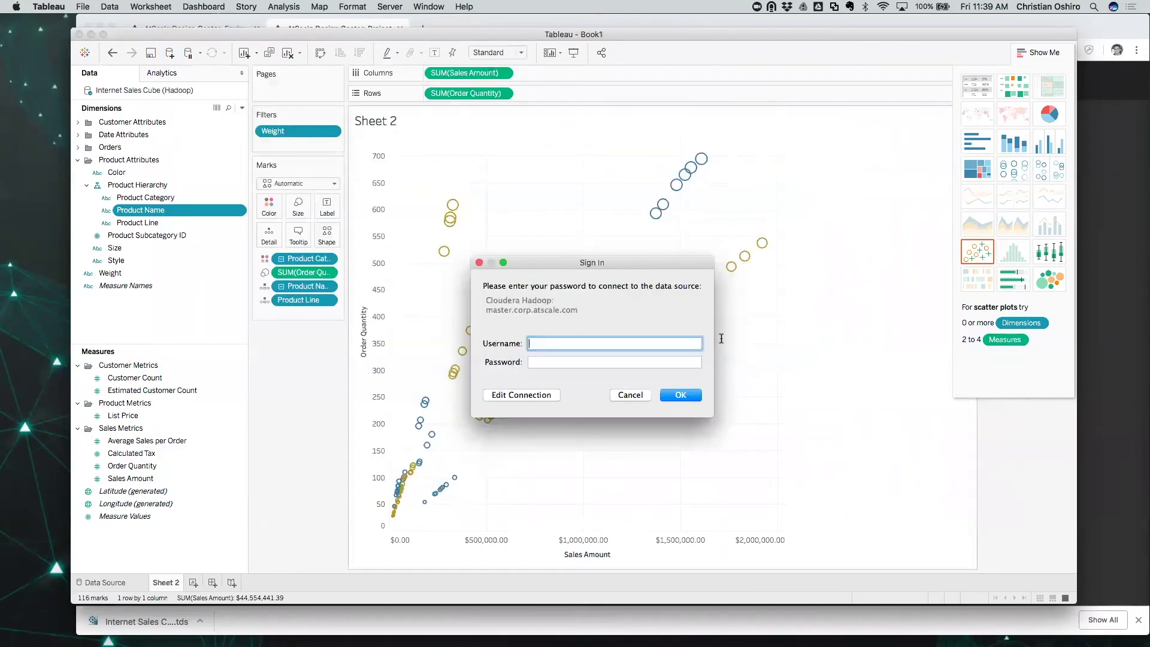
# Step: Sign in to the new data source with the account username and password
pyautogui.press('Tab')
pyautogui.press('Return')
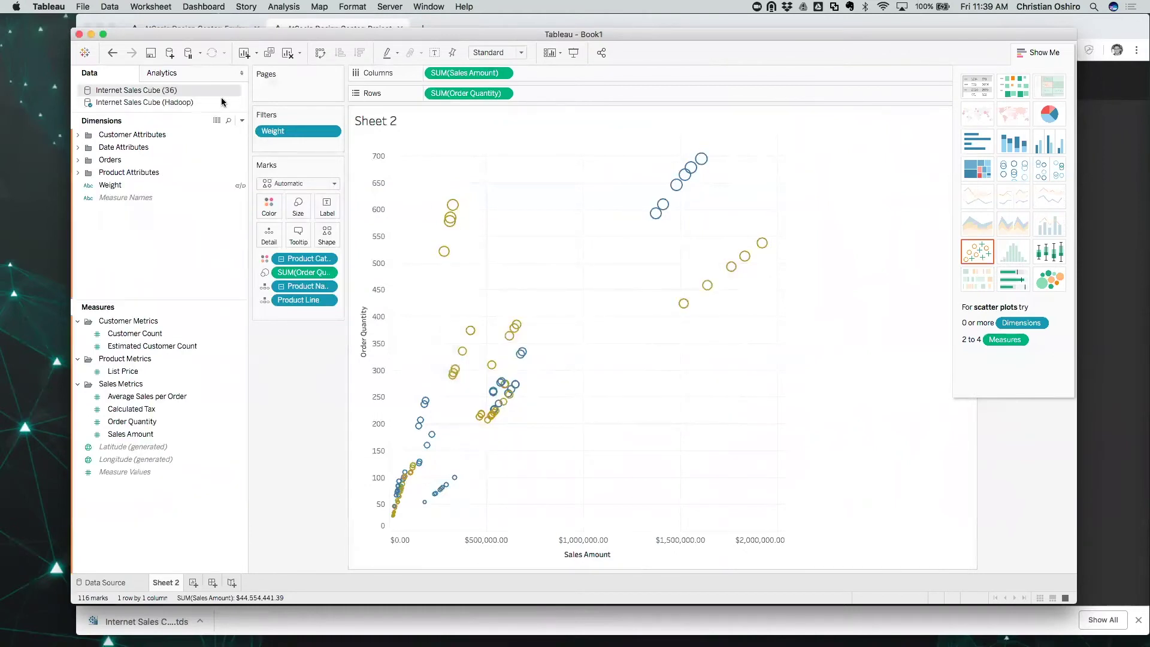
# Step: Change the '(36)' suffix of the Internet Sales Cube data source name to '(Redshift)'
pyautogui.rightClick(173, 92)
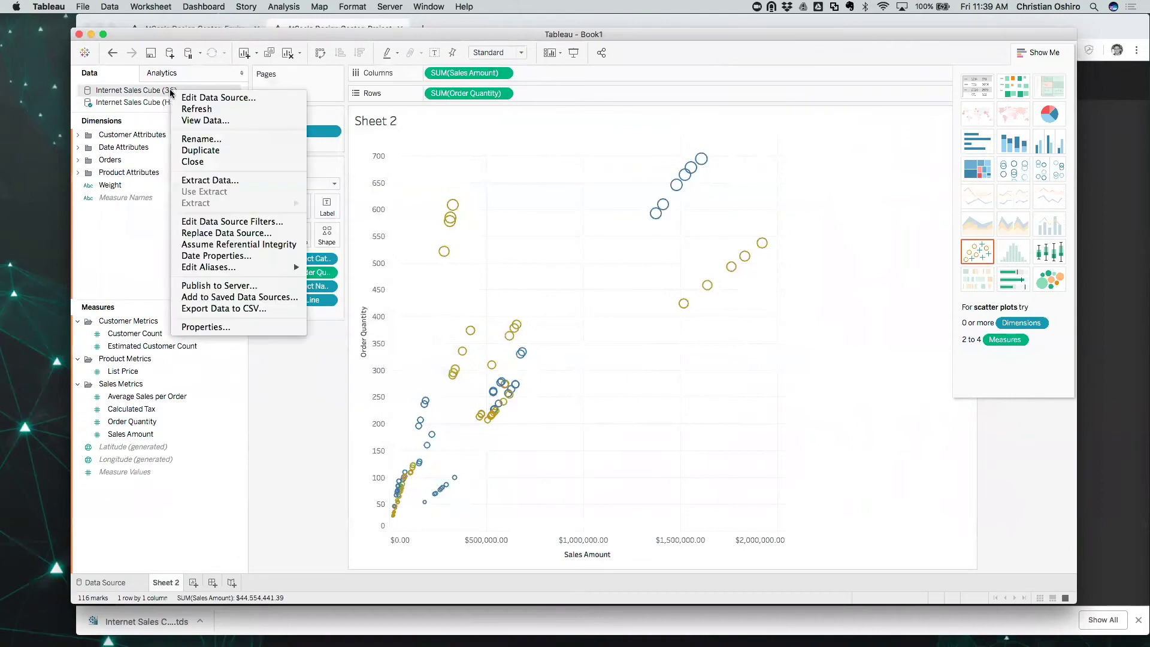
pyautogui.click(194, 139)
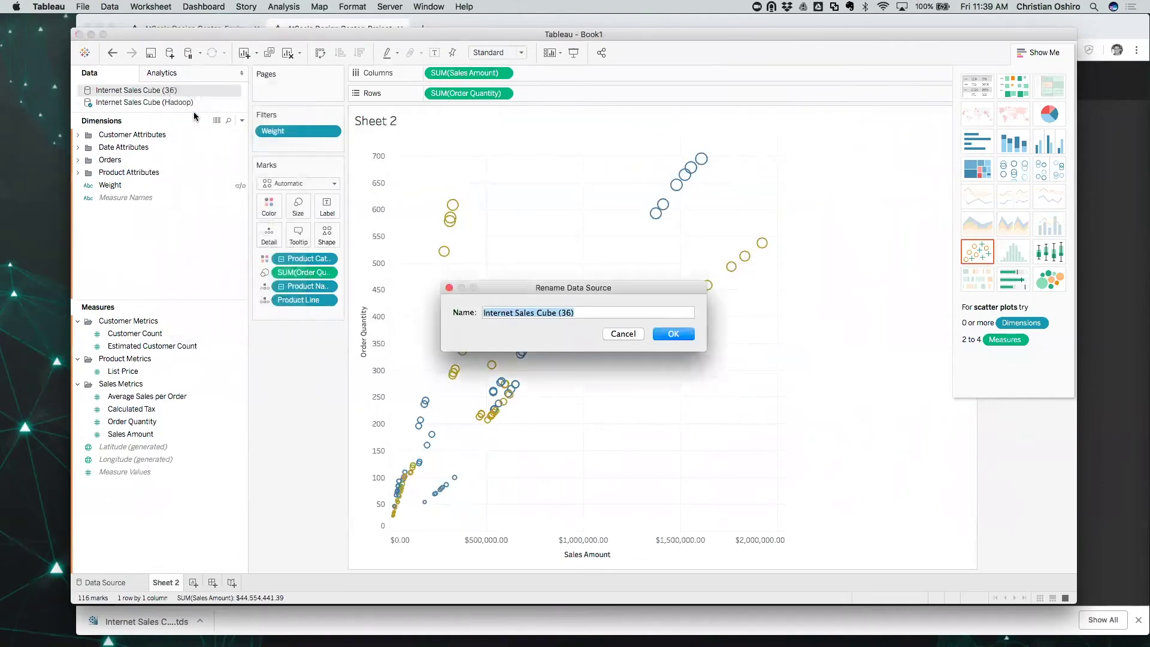
pyautogui.click(570, 312)
pyautogui.write('Redsh')
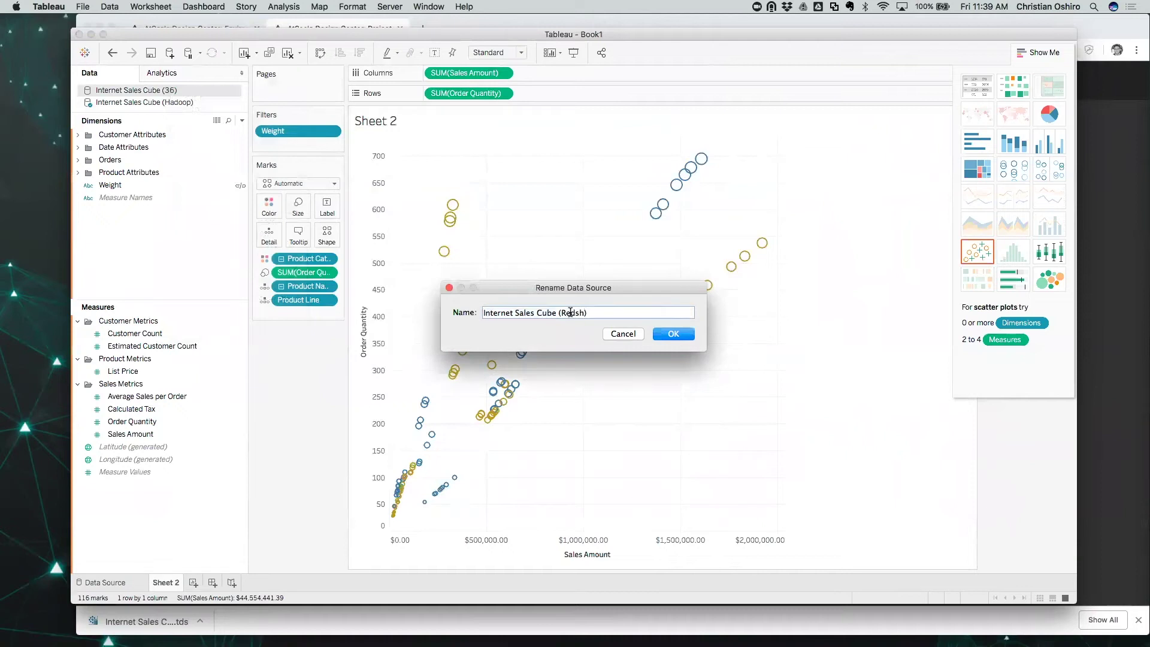
pyautogui.write('ift')
pyautogui.click(679, 334)
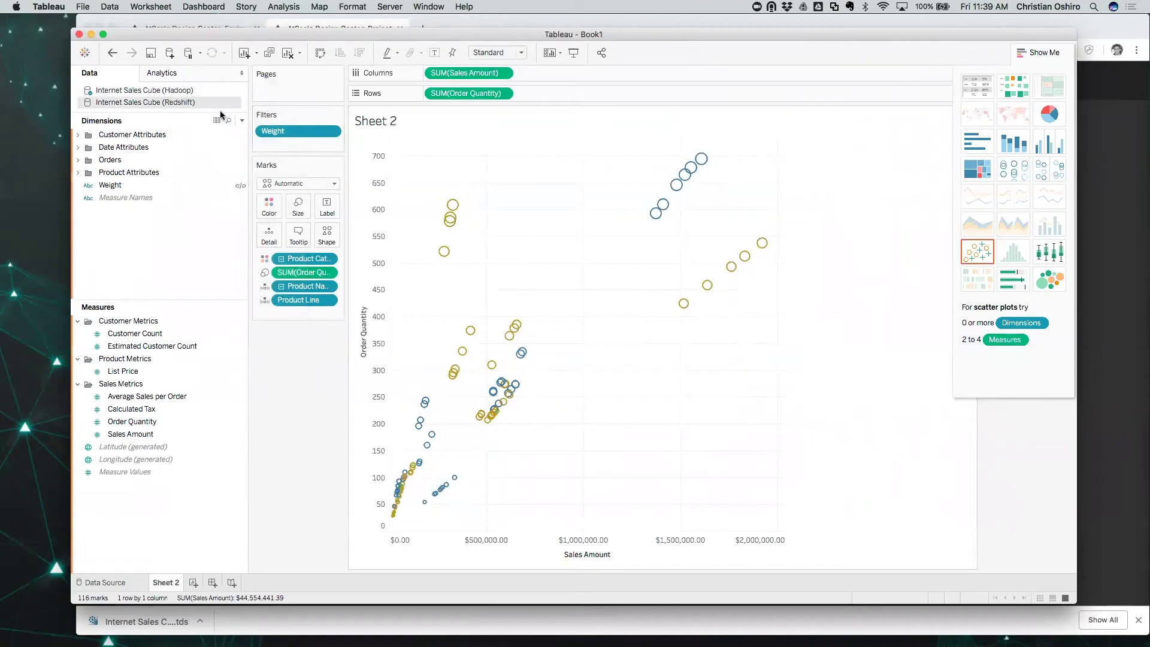
# Step: Swap Internet Sales Cube (Hadoop) for Internet Sales Cube (Redshift) workbook-wide, then refresh the Redshift source
pyautogui.rightClick(180, 102)
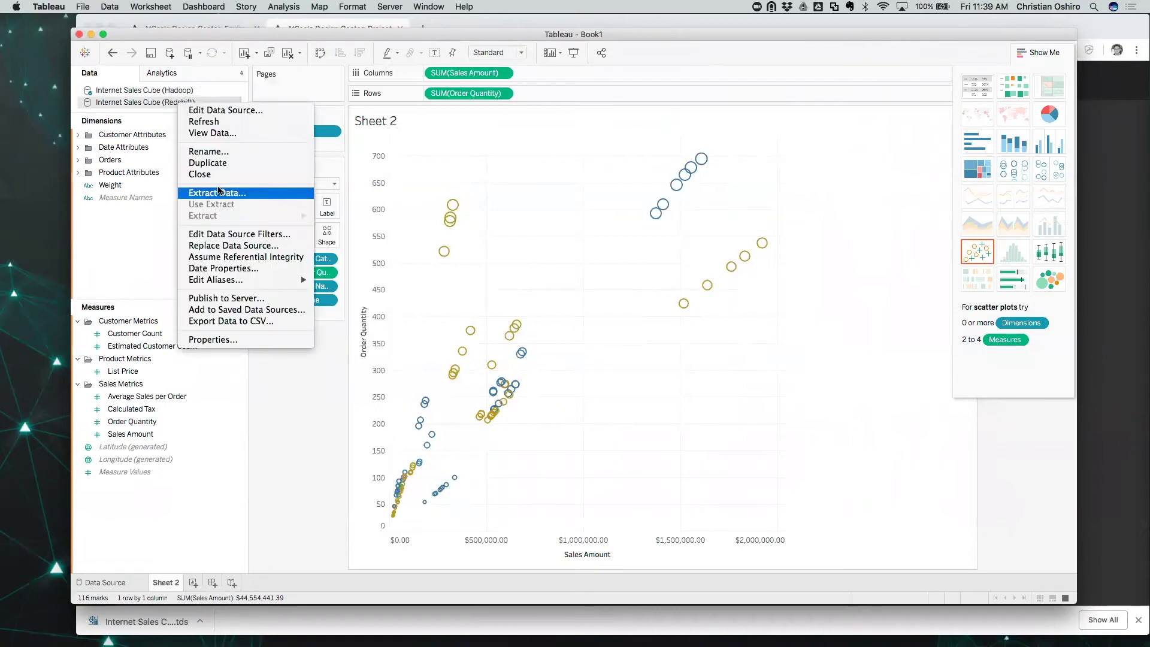
pyautogui.click(235, 247)
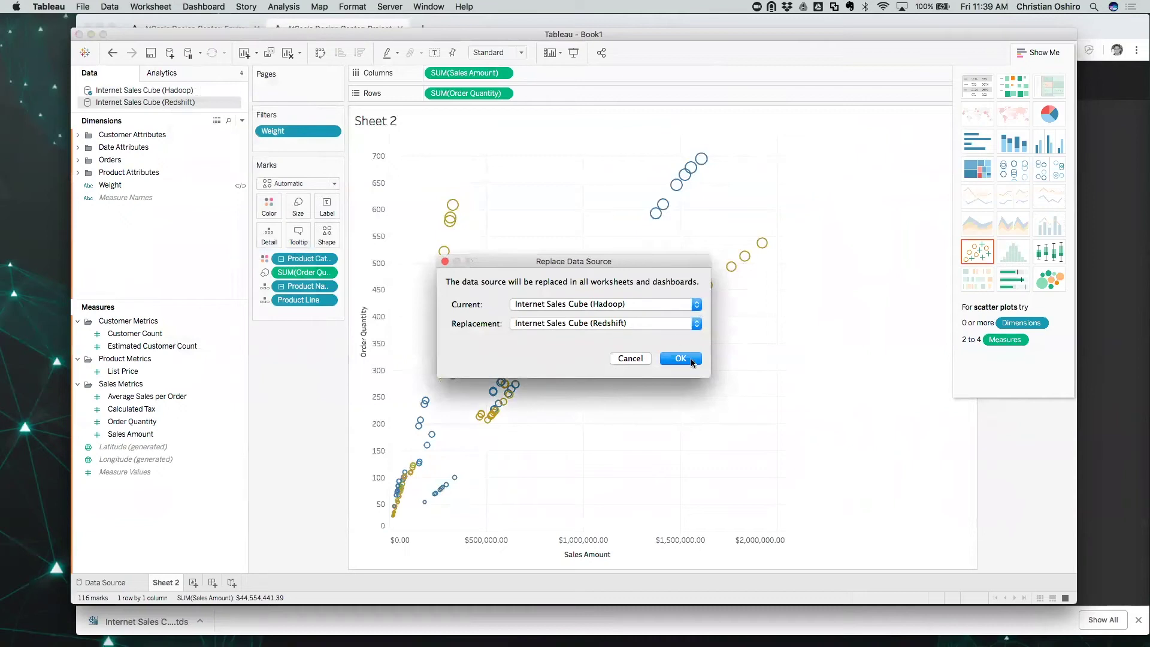
pyautogui.click(691, 359)
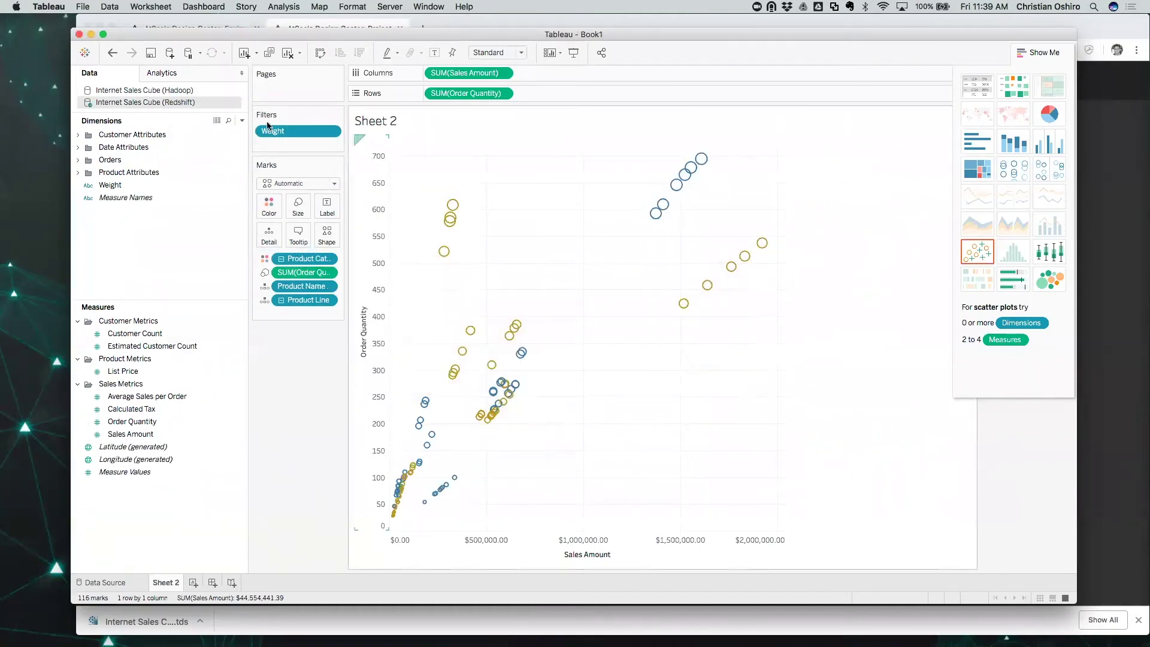
pyautogui.rightClick(182, 103)
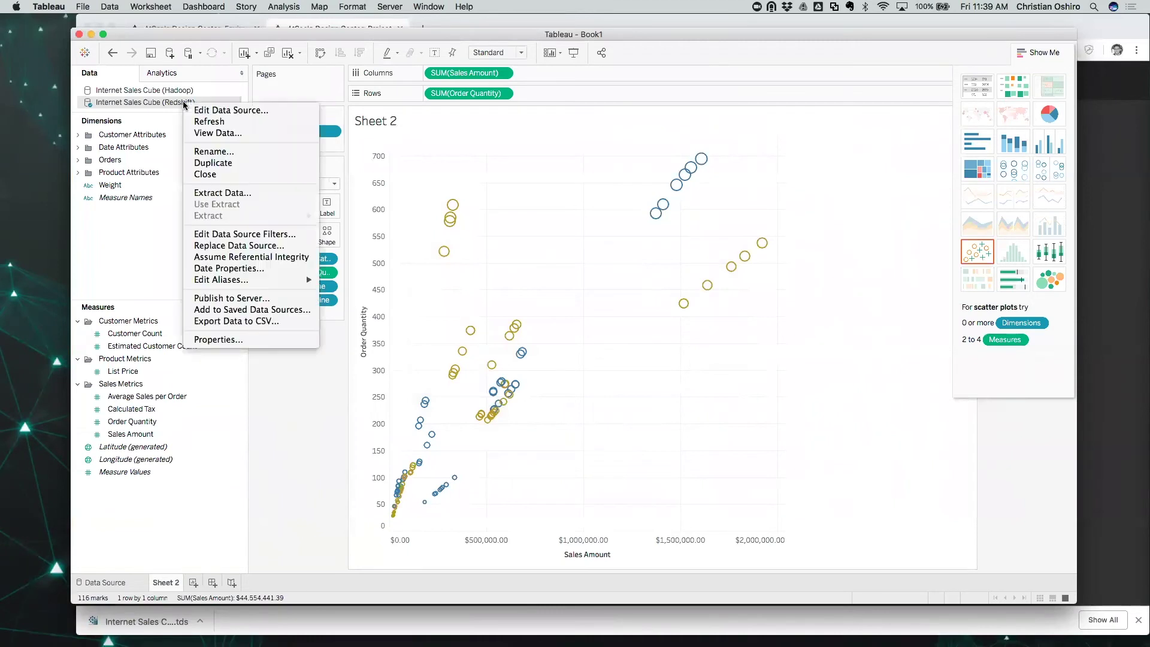
pyautogui.click(209, 122)
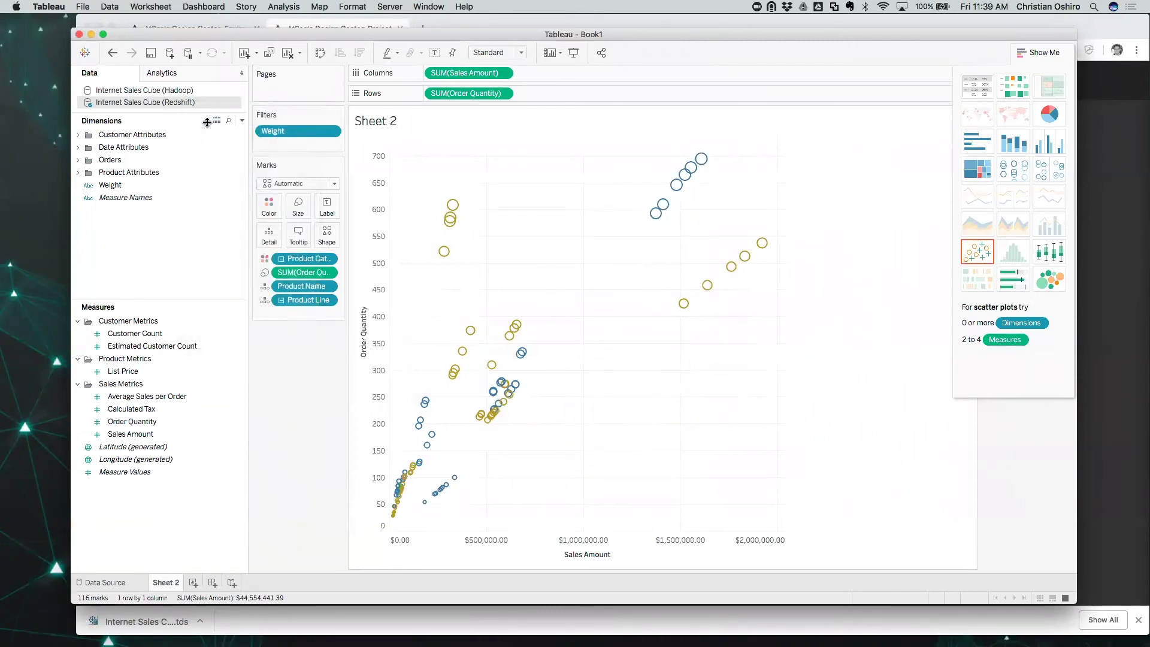
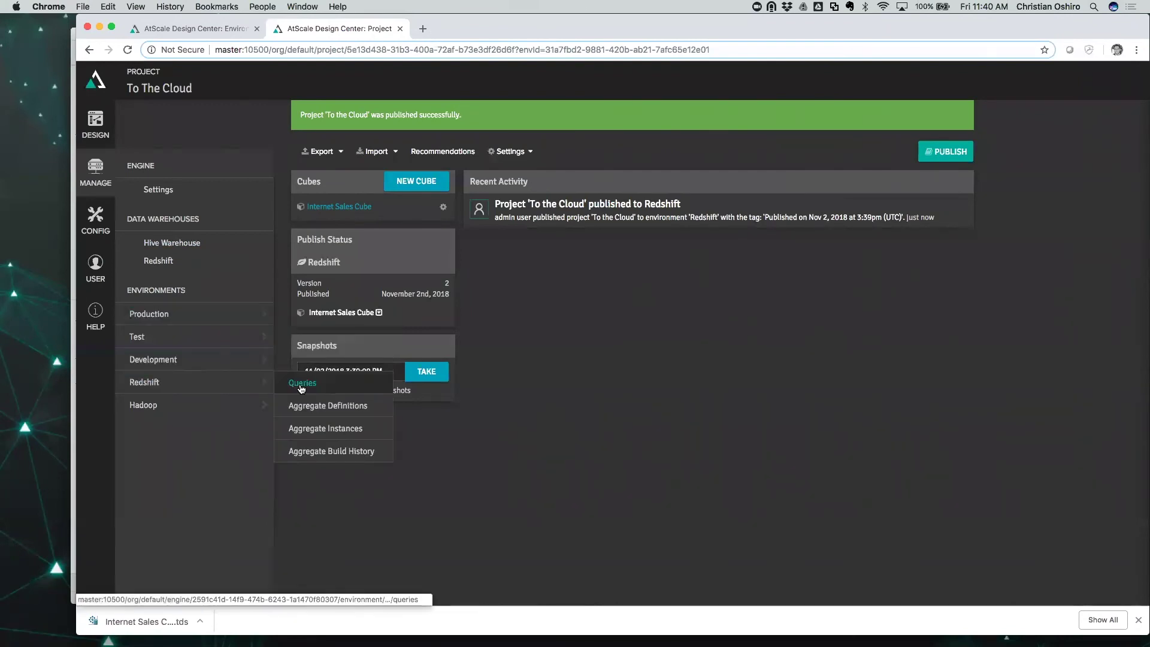
# Step: Open the Redshift Queries log and expand the latest Internet Sales Cube query to highlight its inbound SQL
pyautogui.click(301, 386)
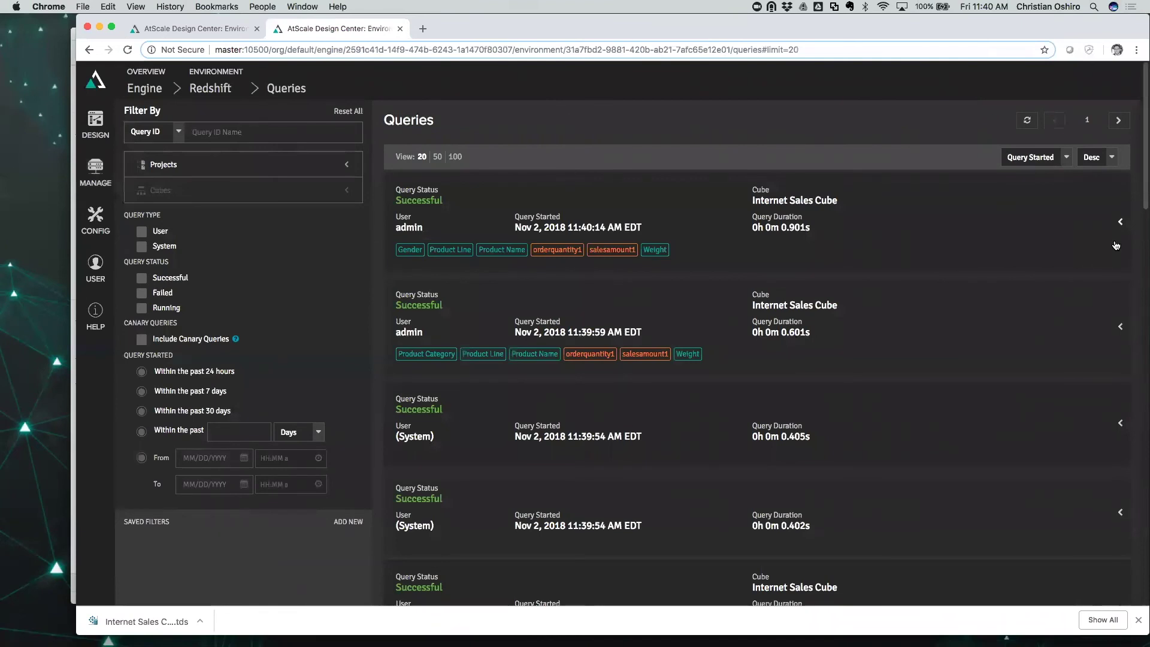
pyautogui.click(1120, 223)
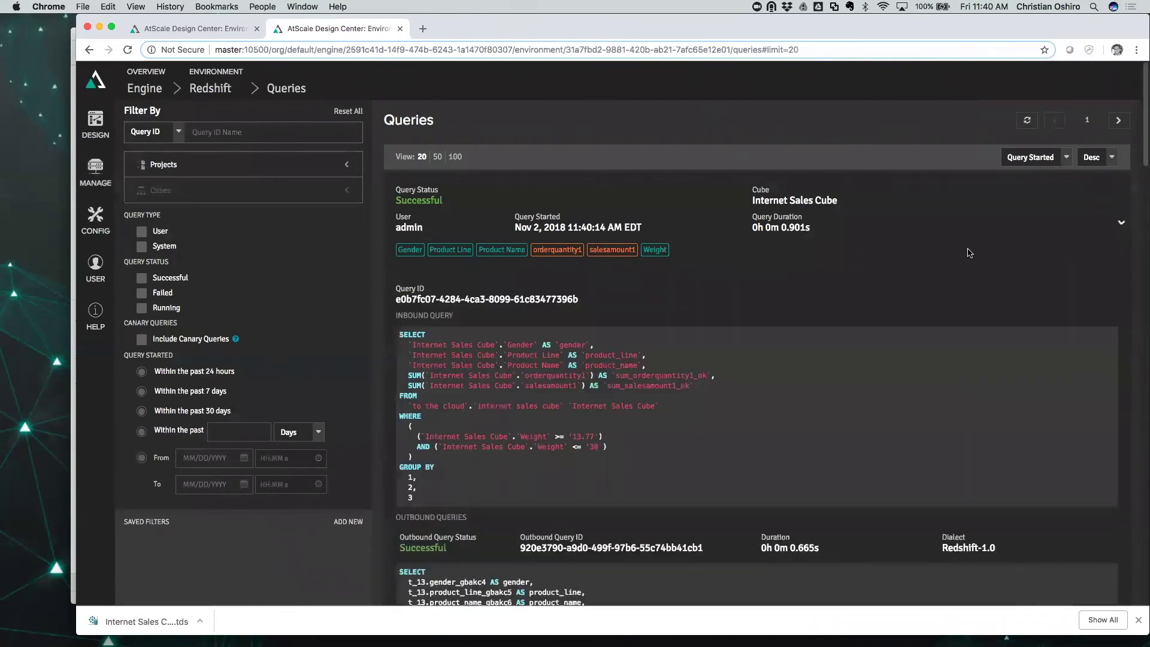
pyautogui.scroll(-2, 599, 353)
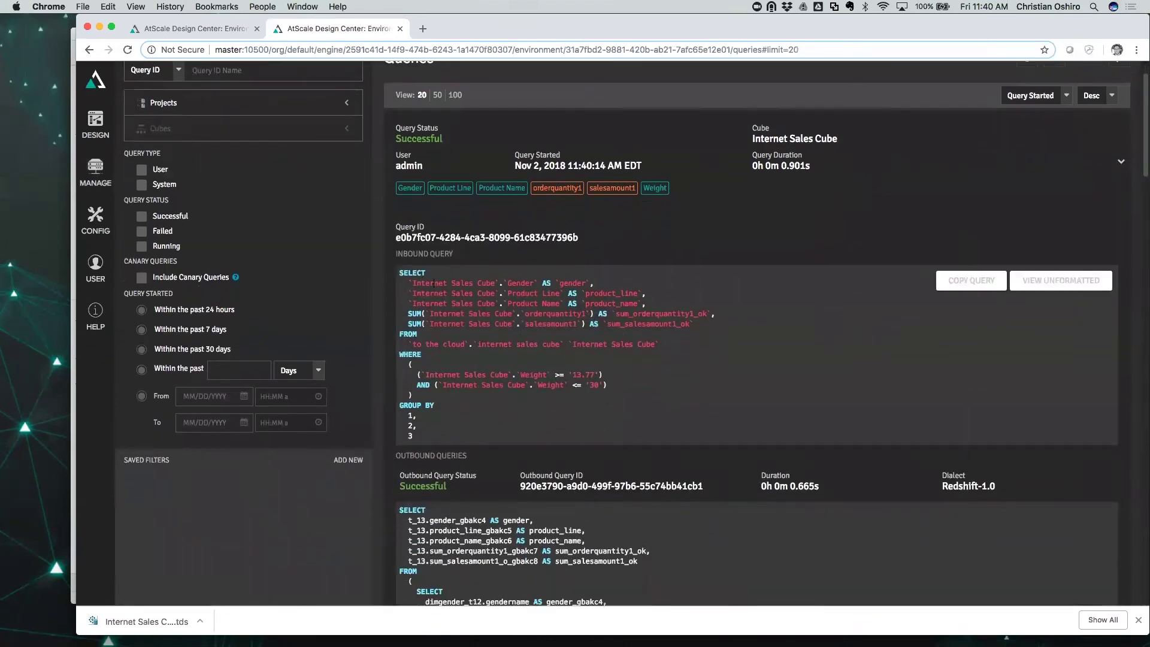
pyautogui.moveTo(400, 272); pyautogui.dragTo(502, 426)
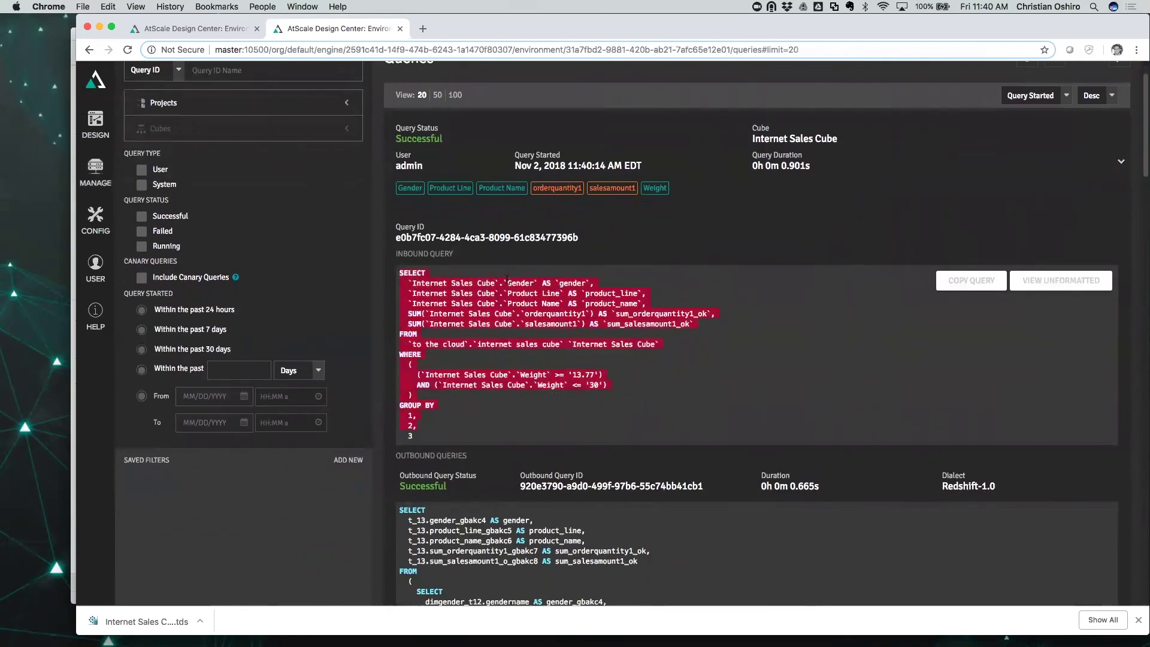
pyautogui.scroll(-5, 625, 379)
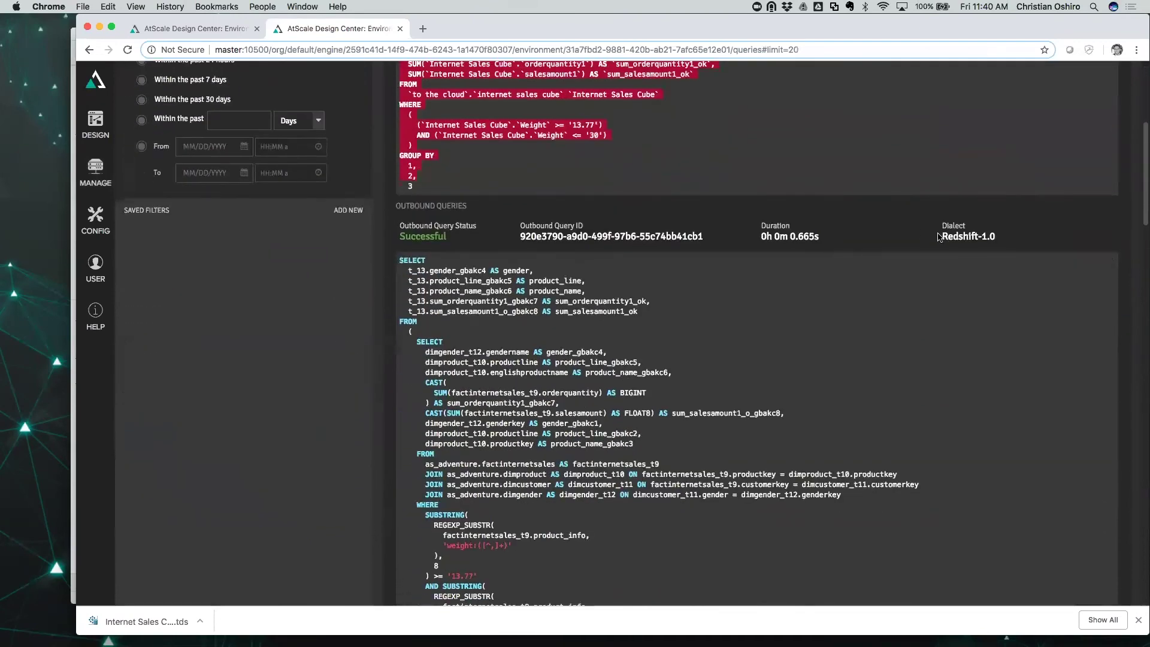
# Step: Highlight the Redshift-1.0 dialect and the regex product_info weight-extraction lines in the outbound SQL
pyautogui.moveTo(939, 237); pyautogui.dragTo(993, 236)
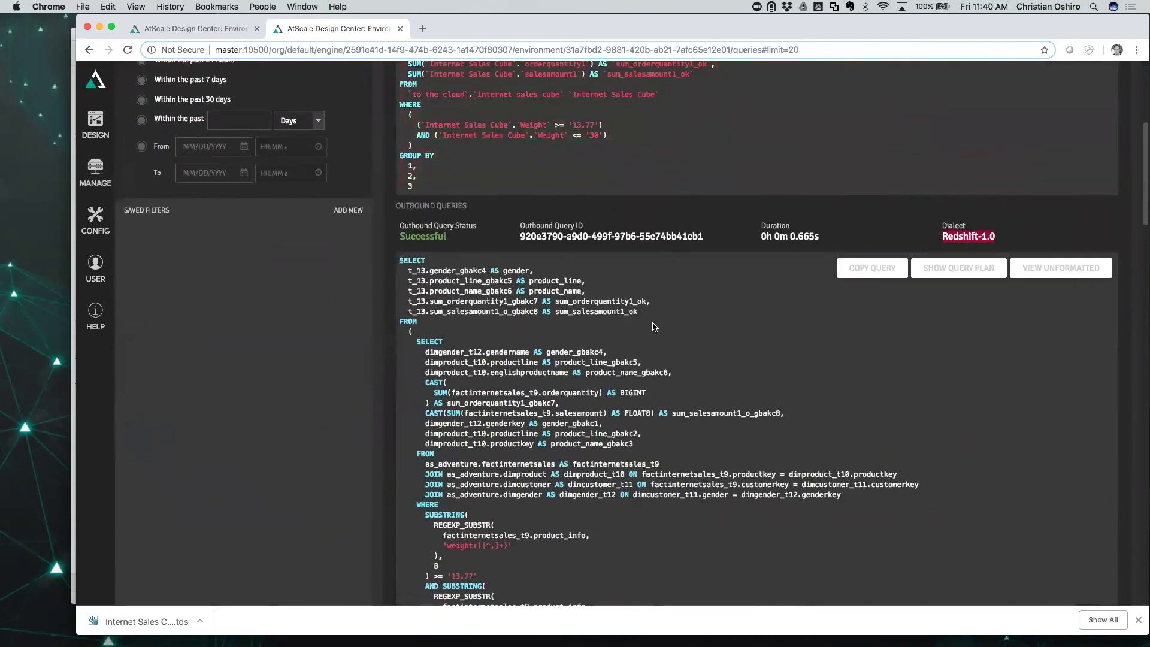
pyautogui.scroll(-2, 654, 327)
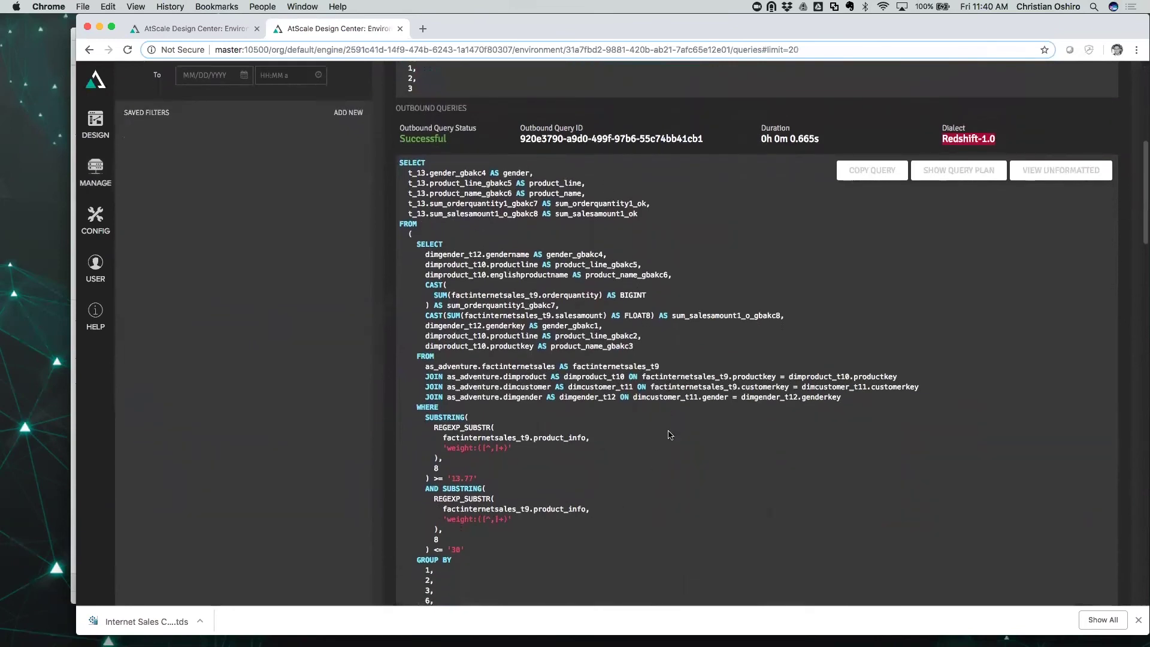
pyautogui.scroll(3, 712, 369)
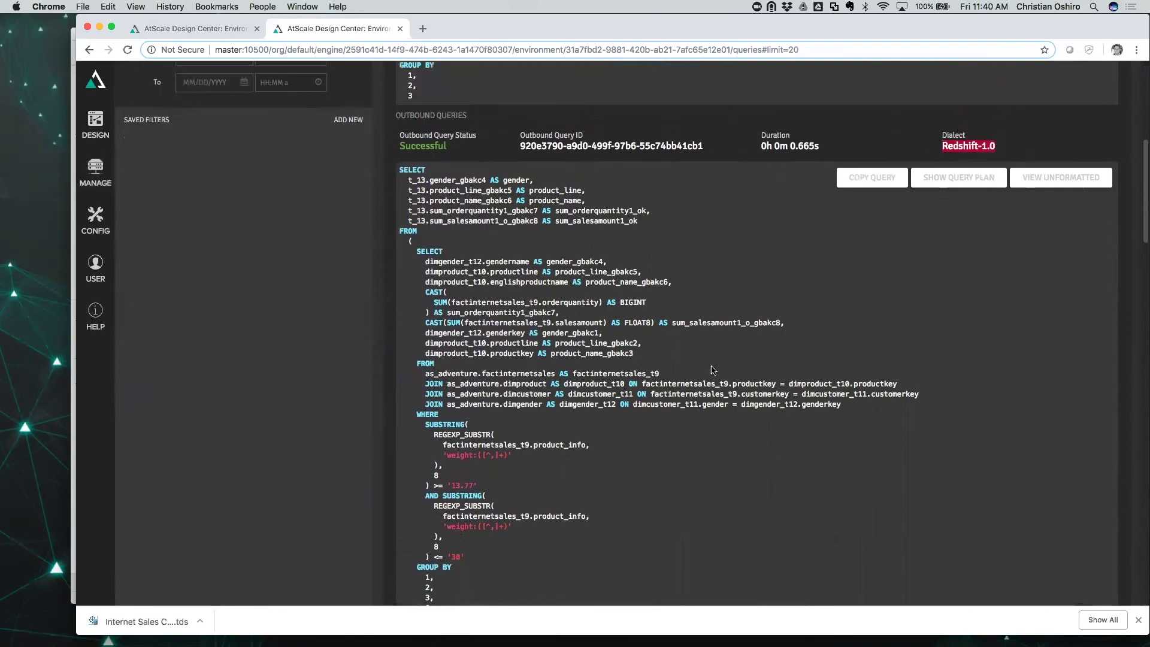
pyautogui.scroll(-2, 494, 486)
pyautogui.moveTo(443, 458); pyautogui.dragTo(514, 468)
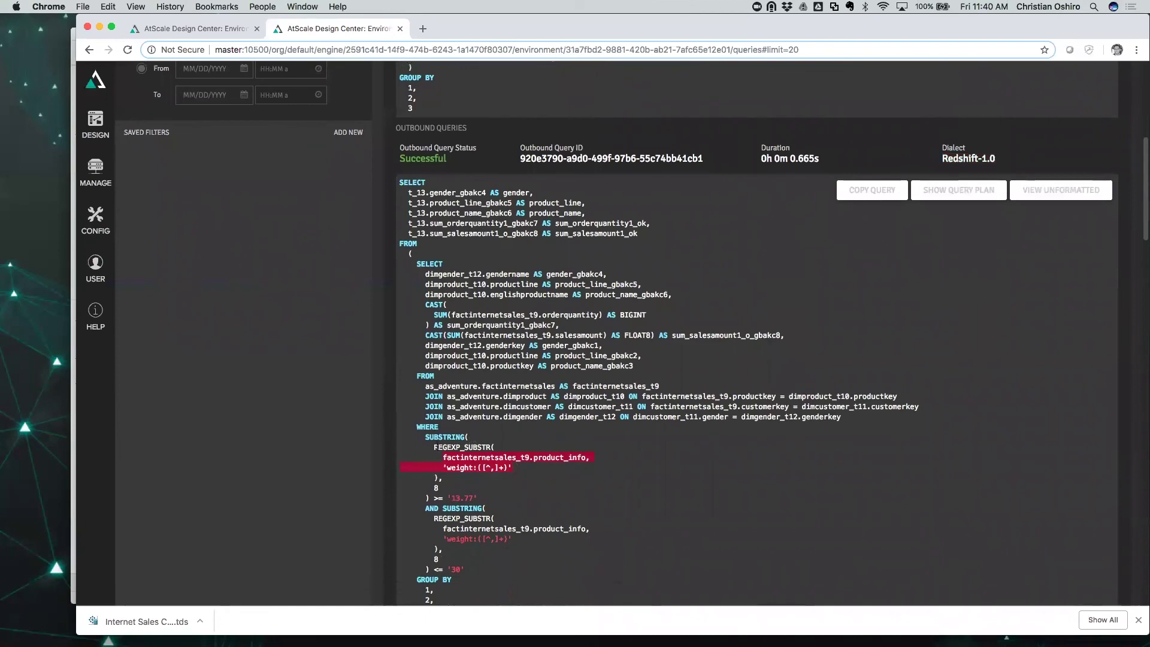
pyautogui.moveTo(438, 447); pyautogui.dragTo(514, 442)
# Step: Go back to Tableau's Sheet 2 scatter plot of Sales Amount versus Order Quantity
pyautogui.scroll(5, 629, 354)
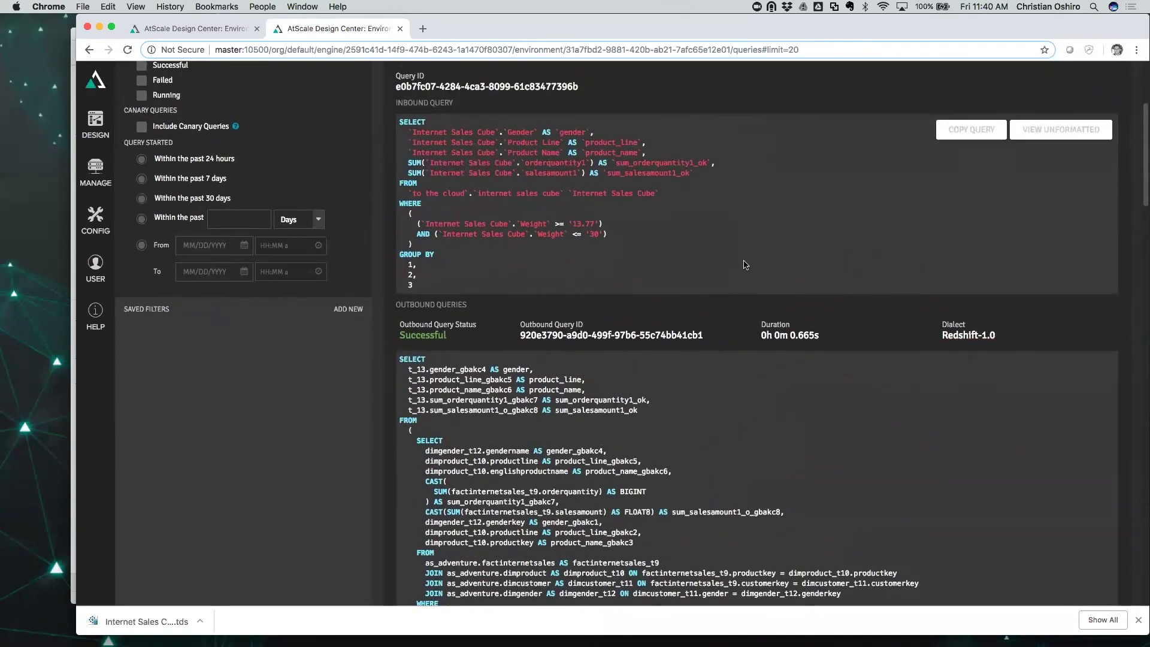
pyautogui.scroll(5, 745, 265)
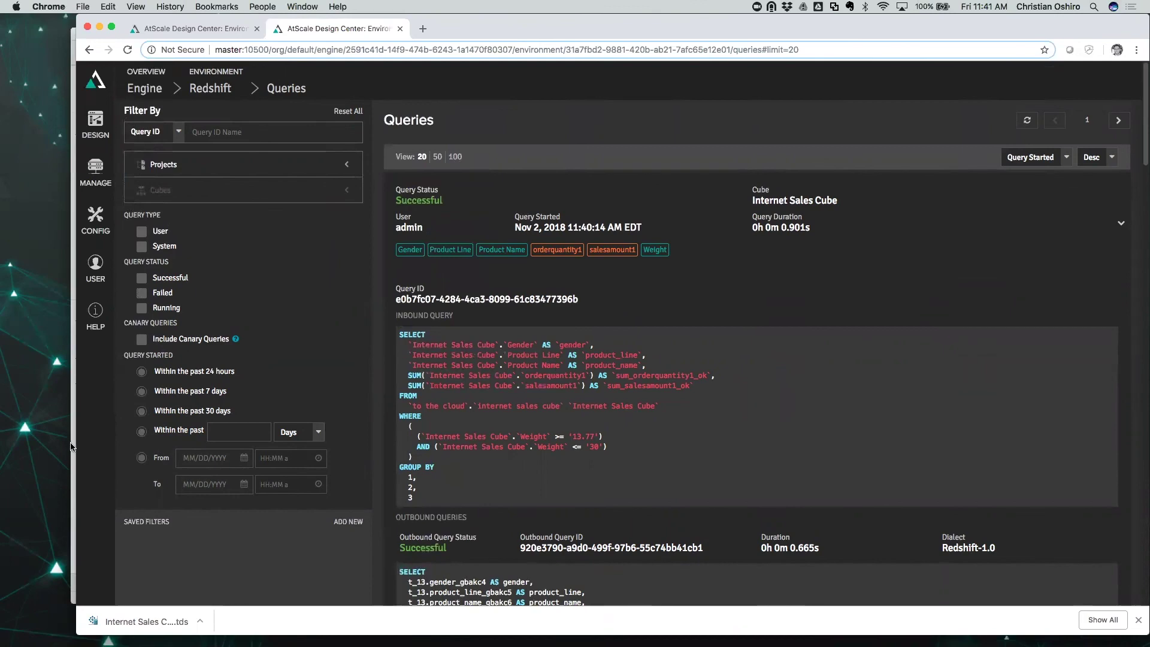
pyautogui.press('super+Tab')
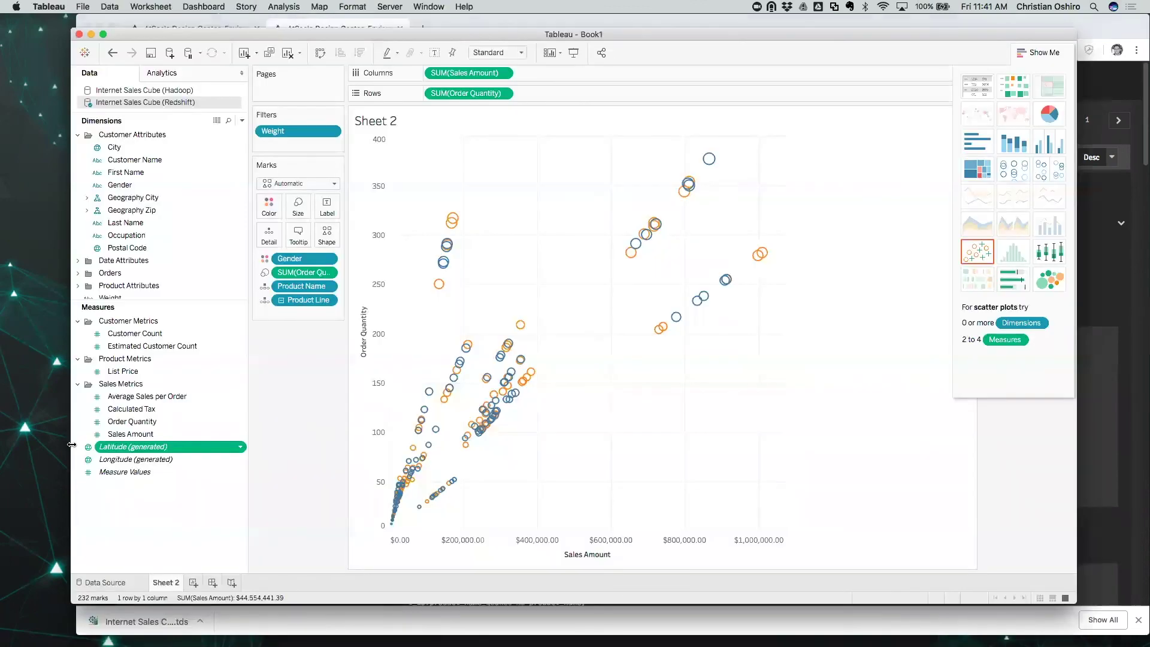